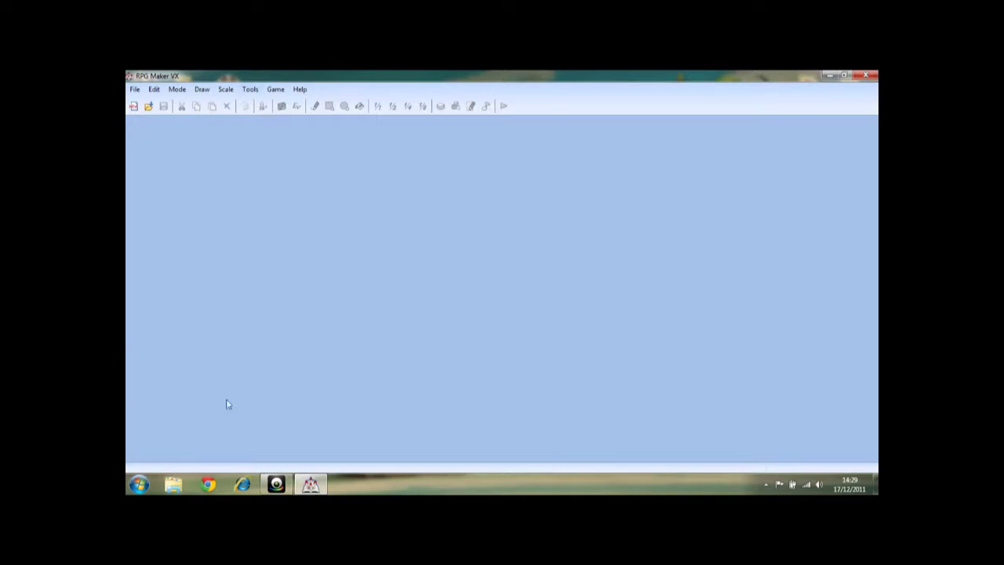
Start a new project and enter Totourial as its folder name
left_click(134, 106)
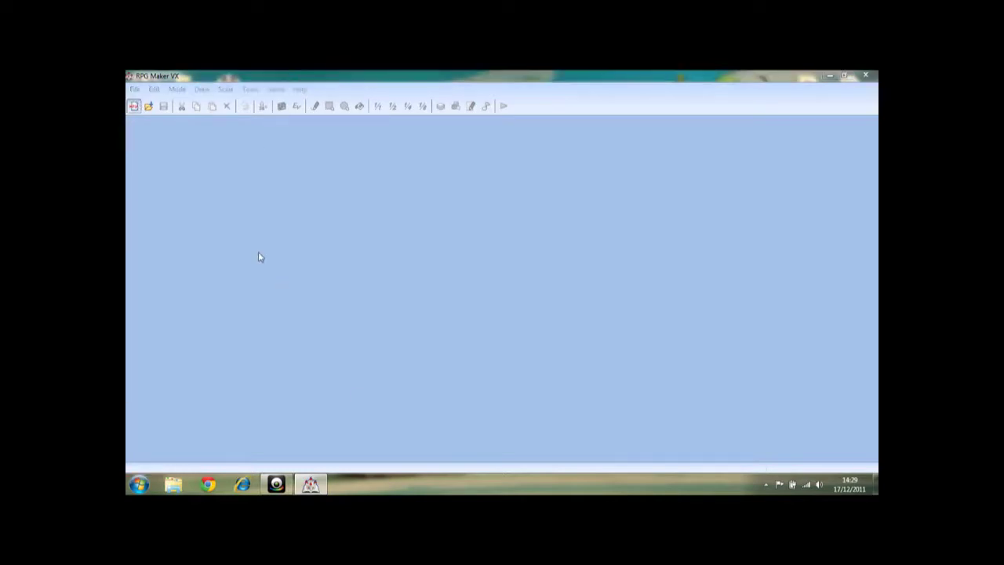
key("BackSpace")
type("Totourial")
key("Tab")
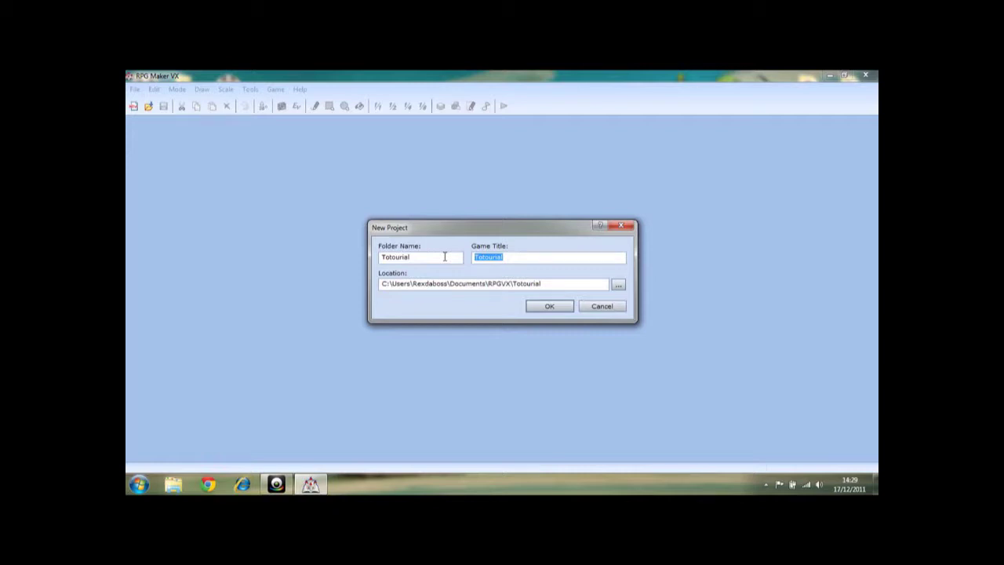
Set the project's folder name to Project32 and its game title to Mercia, and create the project
double_click(419, 259)
type("Pro")
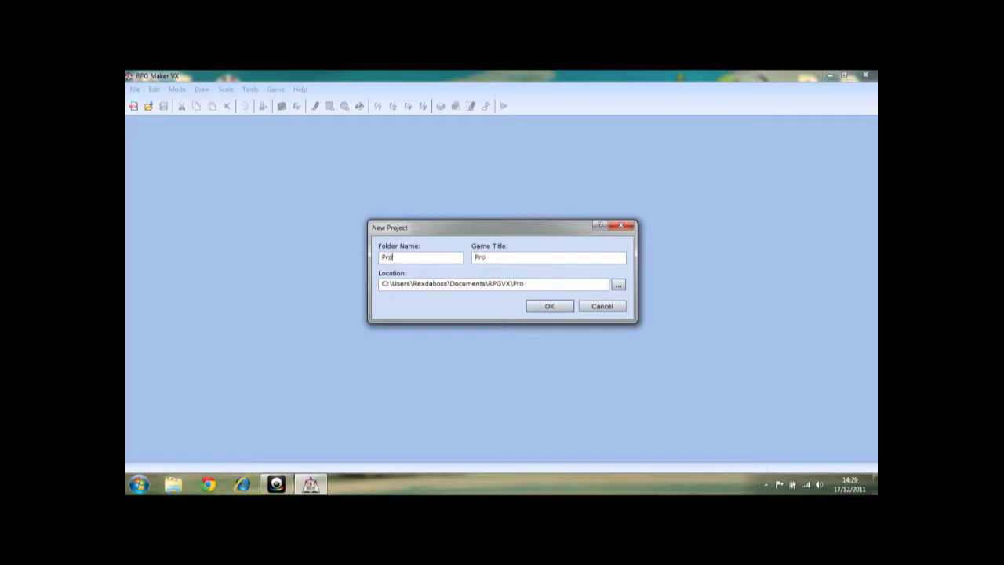
type("ject33")
key("BackSpace")
type("2")
double_click(510, 257)
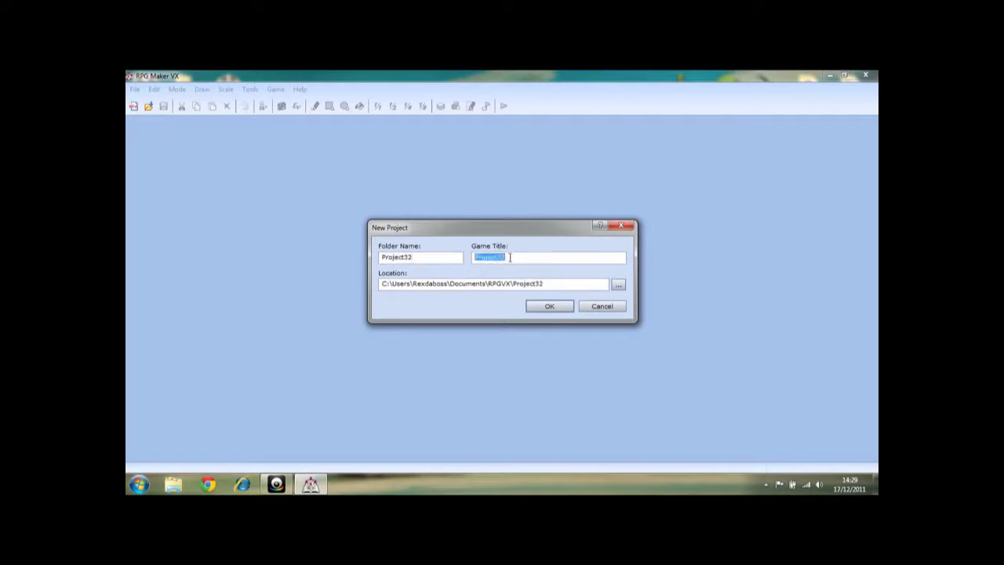
key("BackSpace")
left_click(559, 308)
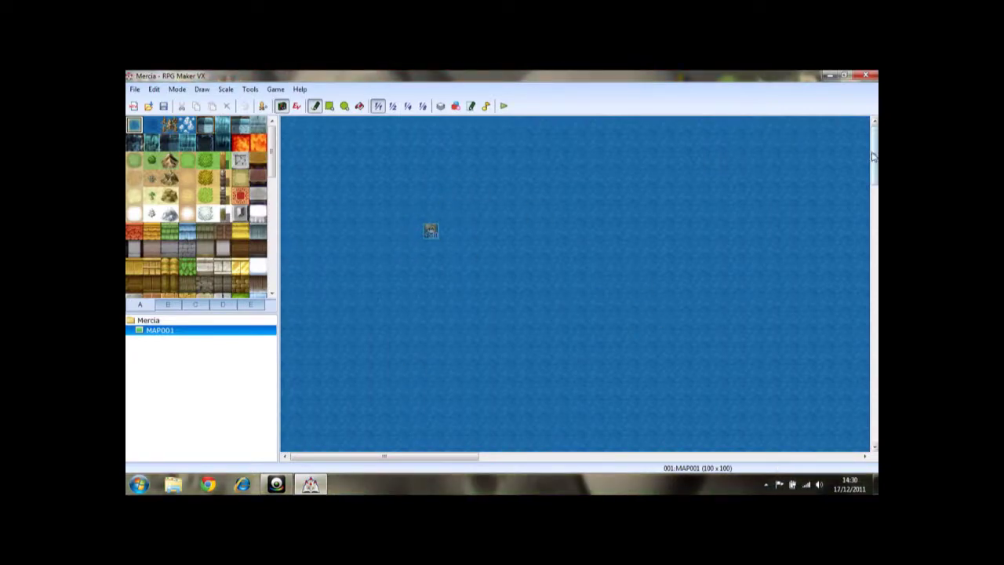
Cover the whole MAP001 map with the plain green ground tile, using a single rectangle at 1/8 scale
left_click(424, 106)
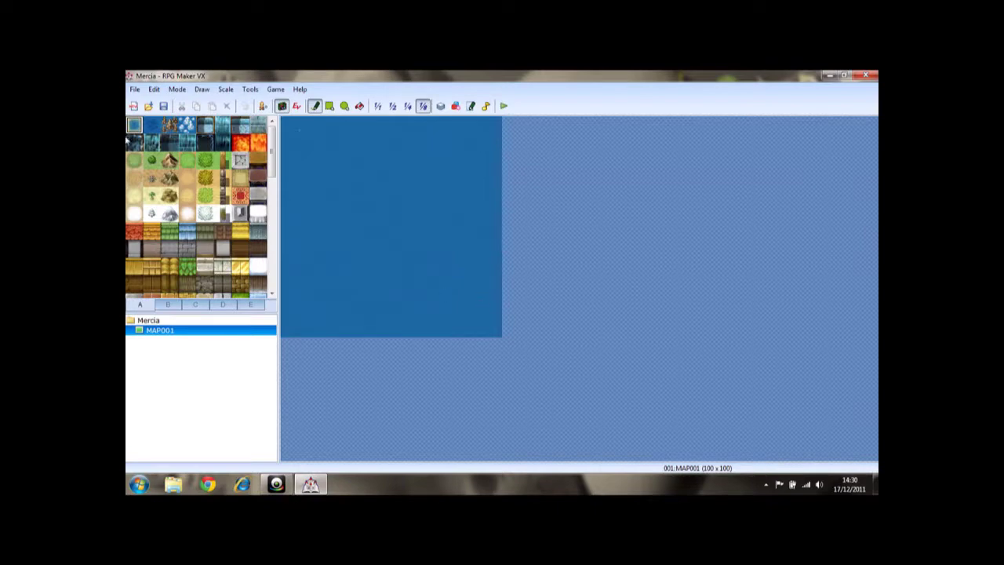
left_click_drag(271, 158, 271, 266)
left_click(329, 106)
left_click(243, 203)
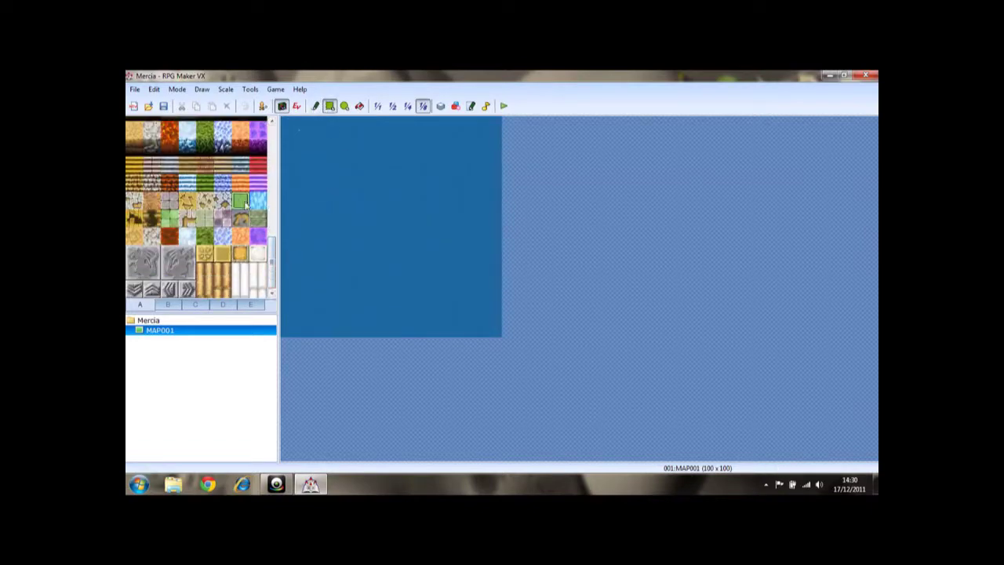
left_click_drag(285, 120, 500, 338)
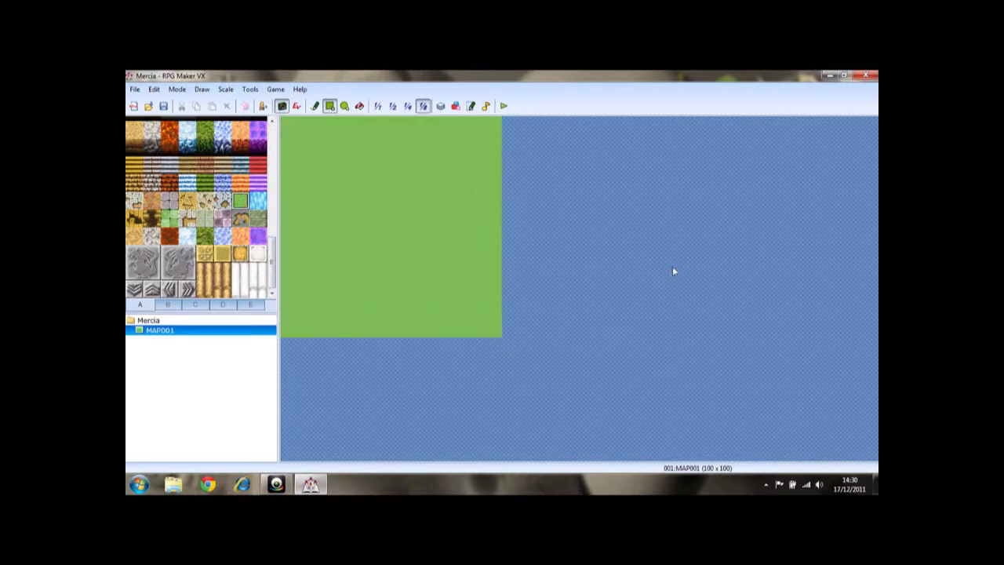
Paint overlapping deep-water ellipses across the west, centre, southeast and northeast corner of the green map
left_click_drag(271, 278, 272, 151)
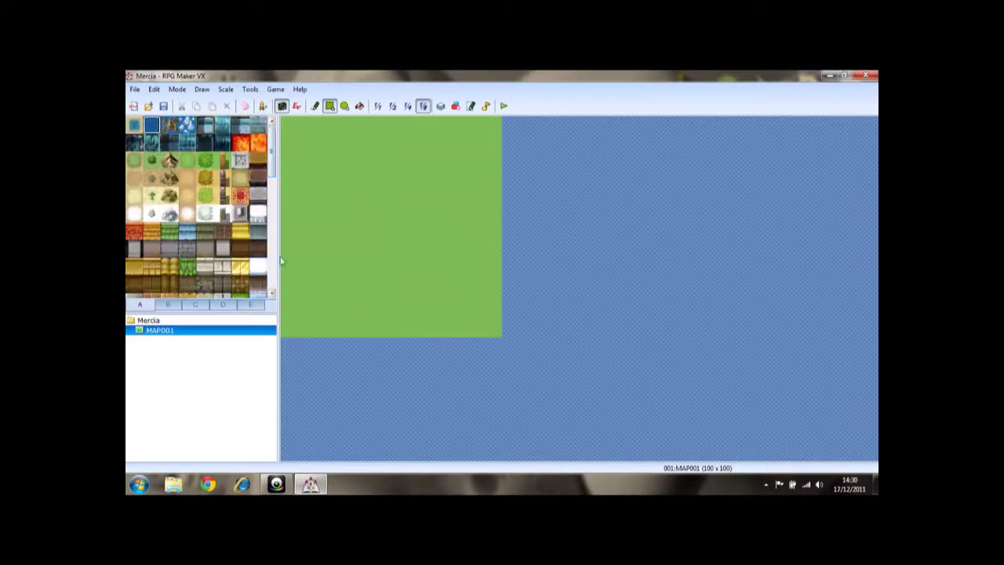
left_click(344, 107)
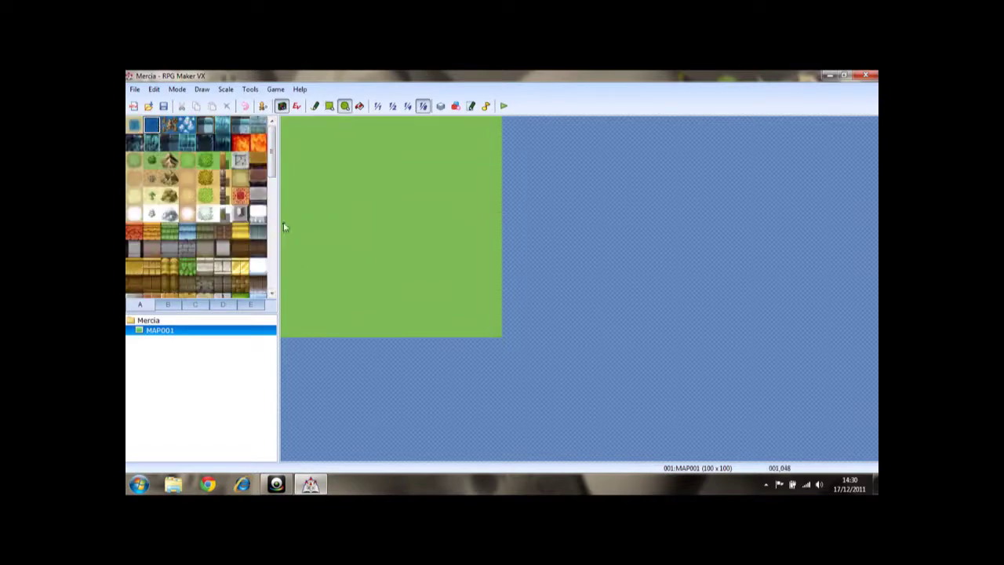
left_click_drag(281, 220, 388, 281)
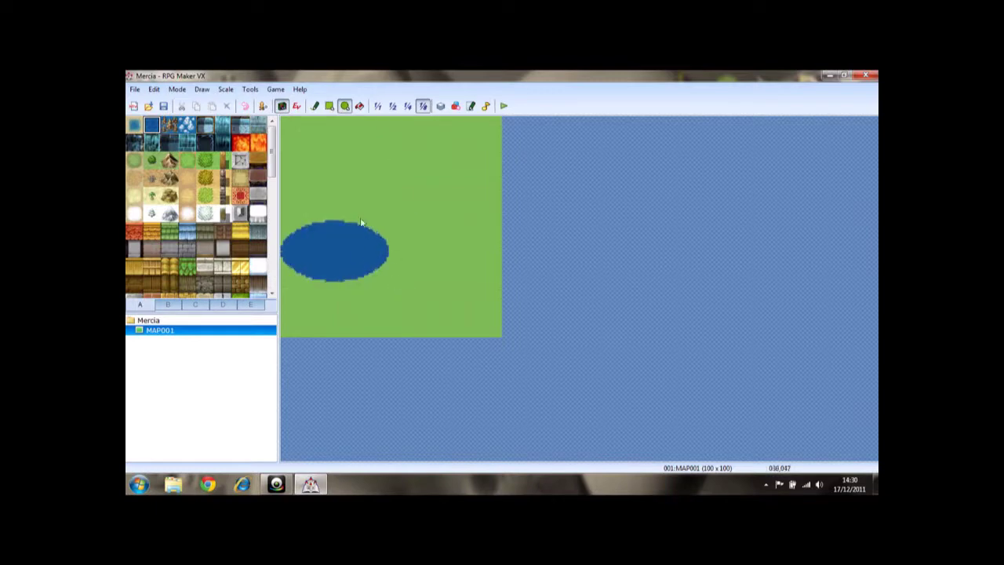
left_click_drag(360, 220, 472, 174)
left_click_drag(385, 196, 319, 261)
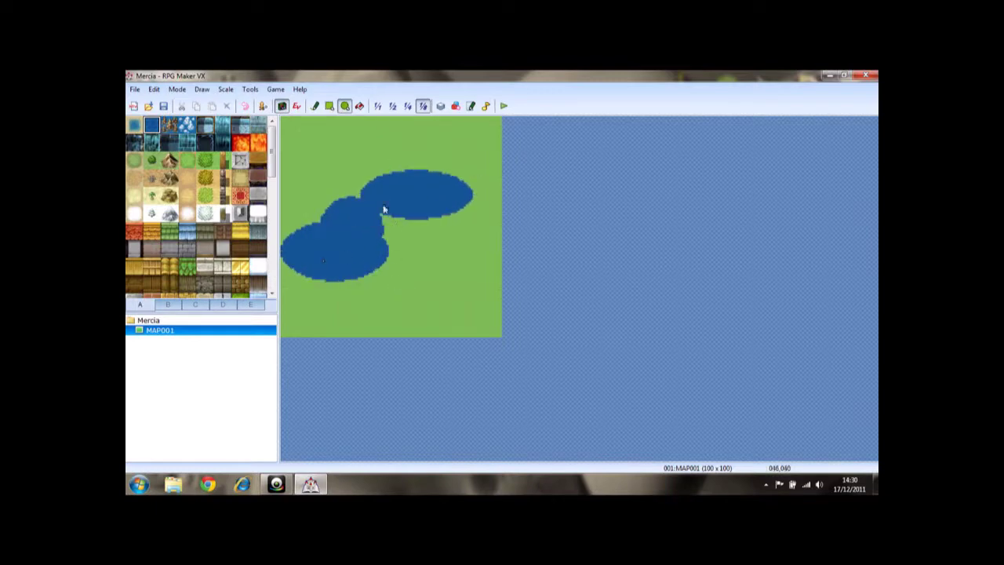
left_click_drag(379, 210, 402, 219)
left_click_drag(463, 242, 565, 379)
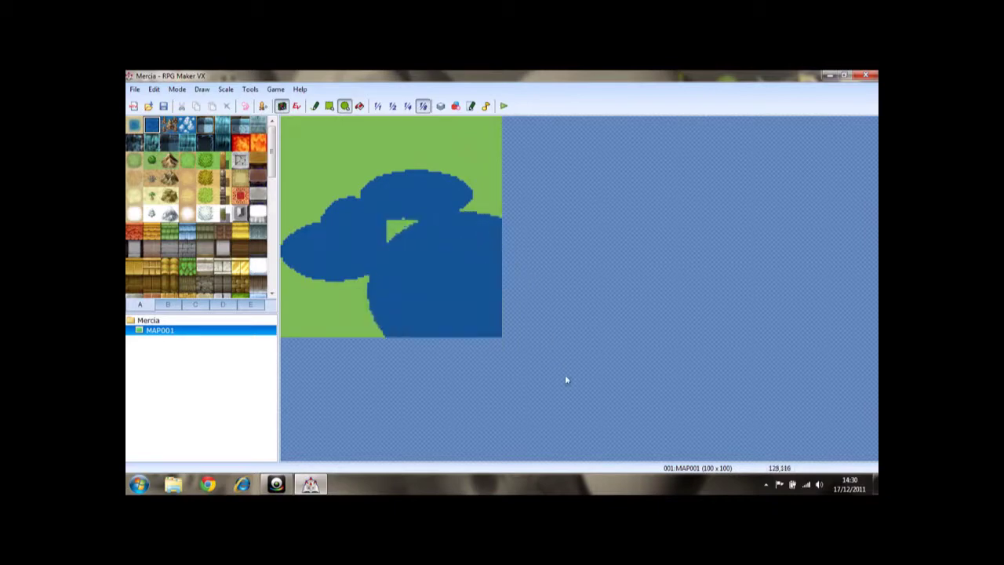
left_click_drag(368, 212, 442, 268)
left_click_drag(338, 314, 308, 273)
left_click_drag(333, 316, 536, 127)
Fill the map's east side with a deep-water rectangle and break up the green land's east coast with small water rectangles
left_click(330, 105)
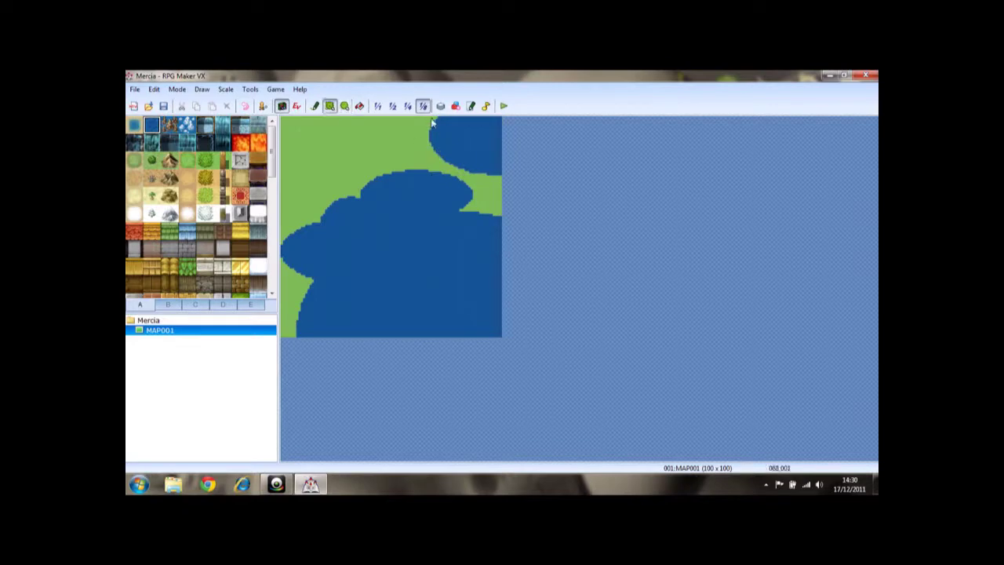
left_click_drag(428, 116, 517, 305)
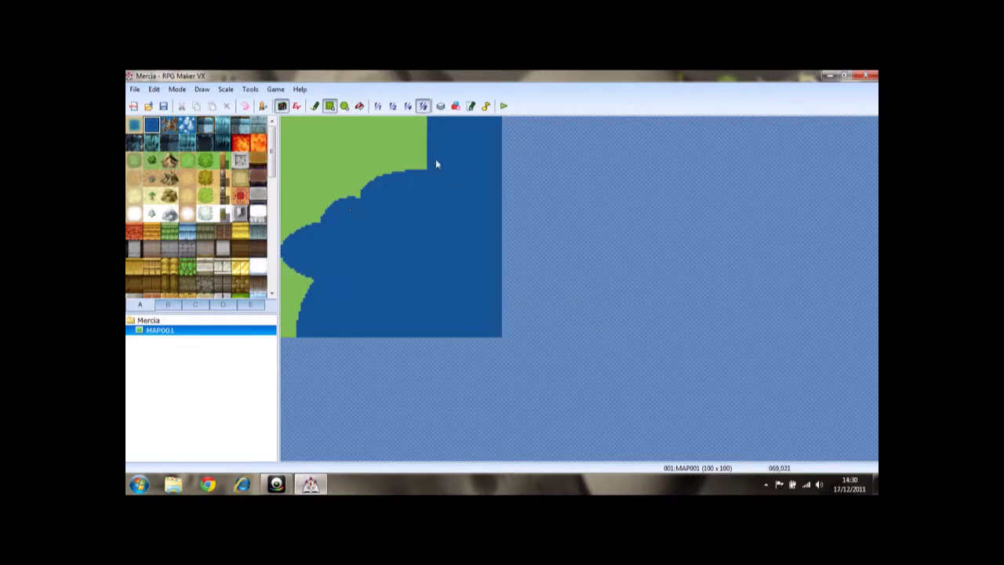
mouse_move(424, 167)
left_mouse_down()
mouse_move(416, 136)
mouse_move(407, 151)
mouse_move(414, 161)
mouse_move(416, 121)
mouse_move(403, 128)
mouse_move(424, 127)
mouse_move(390, 127)
left_mouse_up()
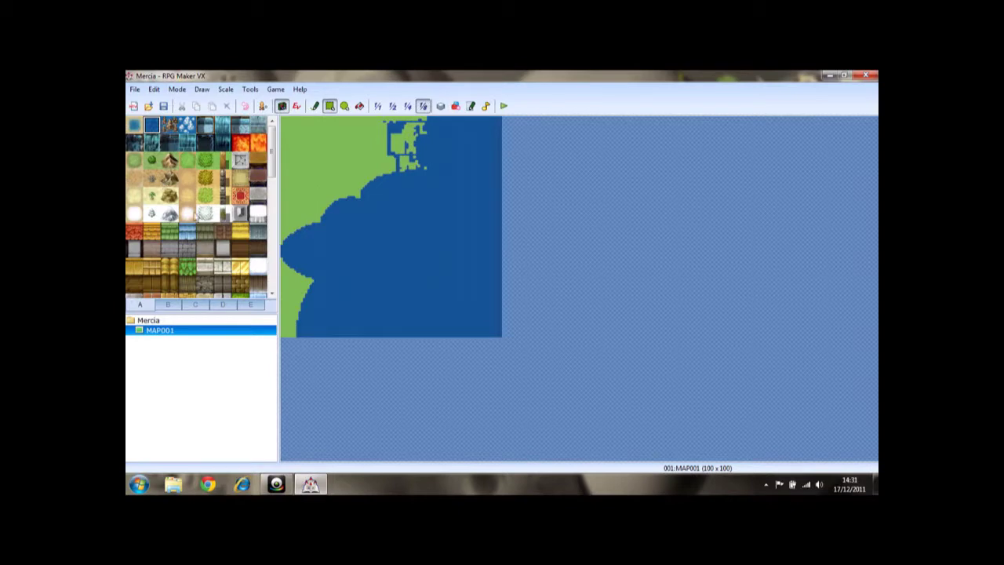
Paint a sand landmass in the map's southwest with a rectangle and round its north and east edges with ellipses
left_click(134, 197)
left_click_drag(282, 256, 381, 343)
left_click(344, 106)
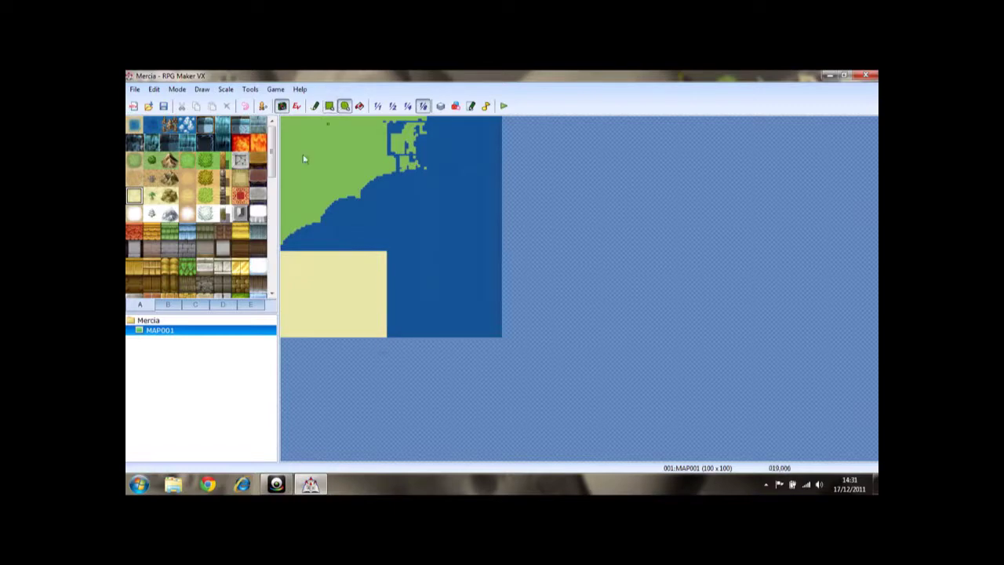
left_click_drag(283, 249, 405, 350)
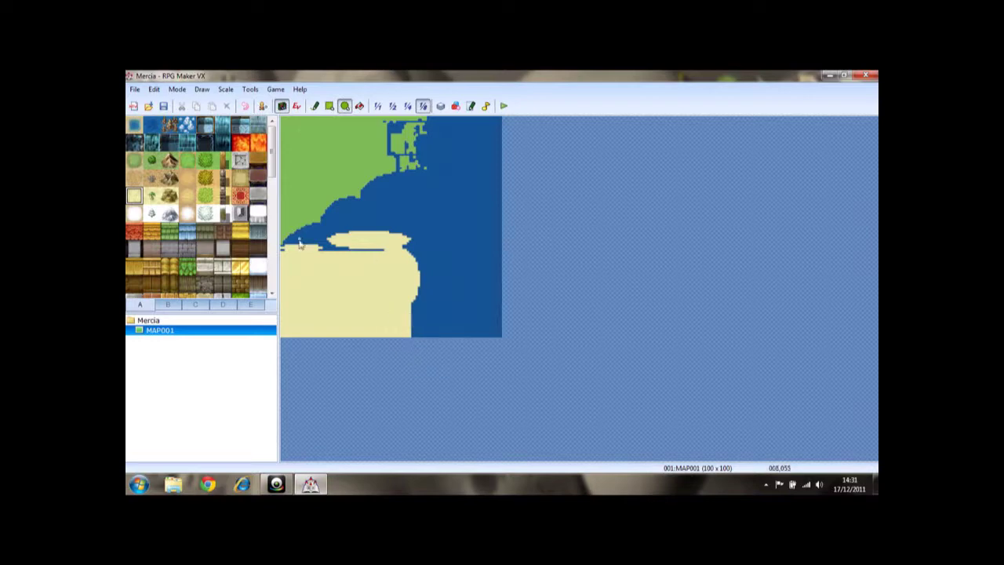
left_click_drag(285, 251, 405, 251)
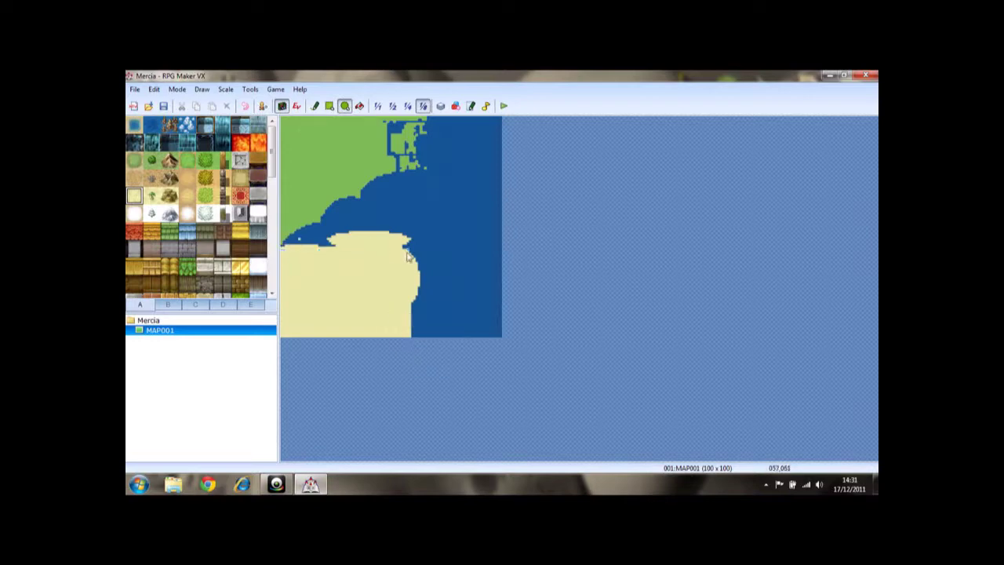
left_click_drag(338, 247, 276, 237)
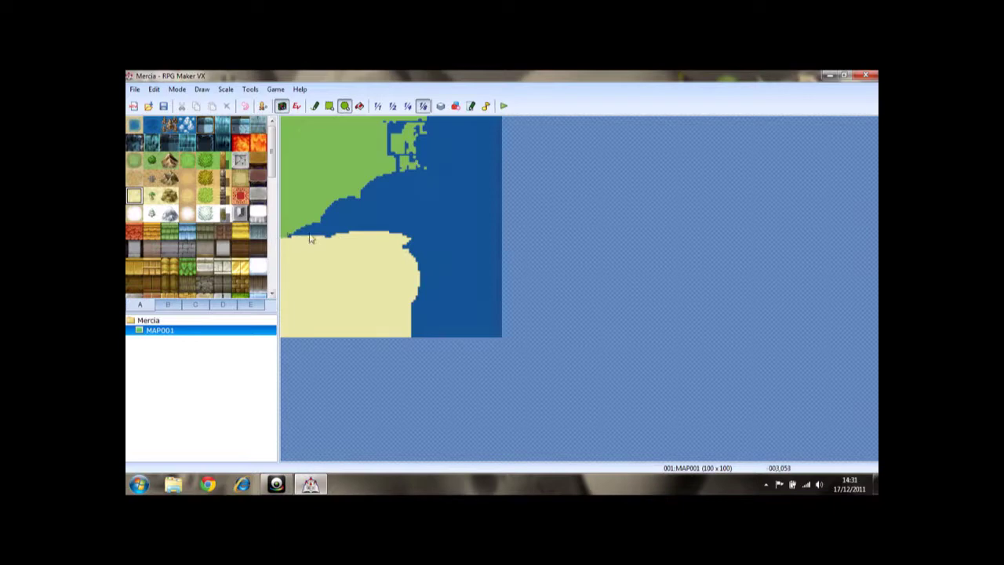
left_click_drag(401, 241, 423, 339)
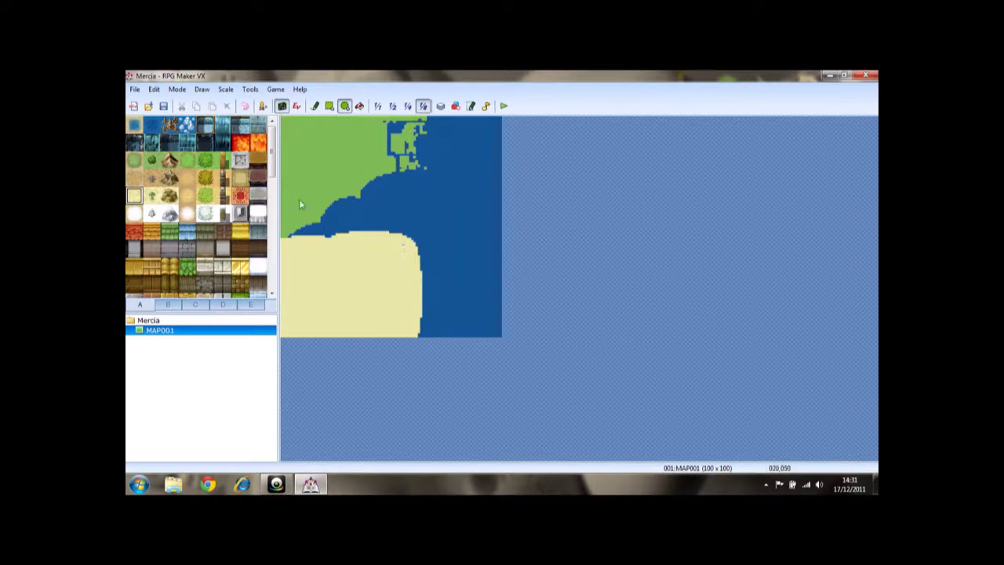
Try covering the sea in the map's southeast with overlapping ellipses of the dark rock tile
left_click(170, 125)
left_click_drag(365, 208, 467, 277)
mouse_move(403, 264)
left_mouse_down()
mouse_move(470, 377)
mouse_move(541, 318)
left_mouse_up()
left_click_drag(463, 301, 511, 377)
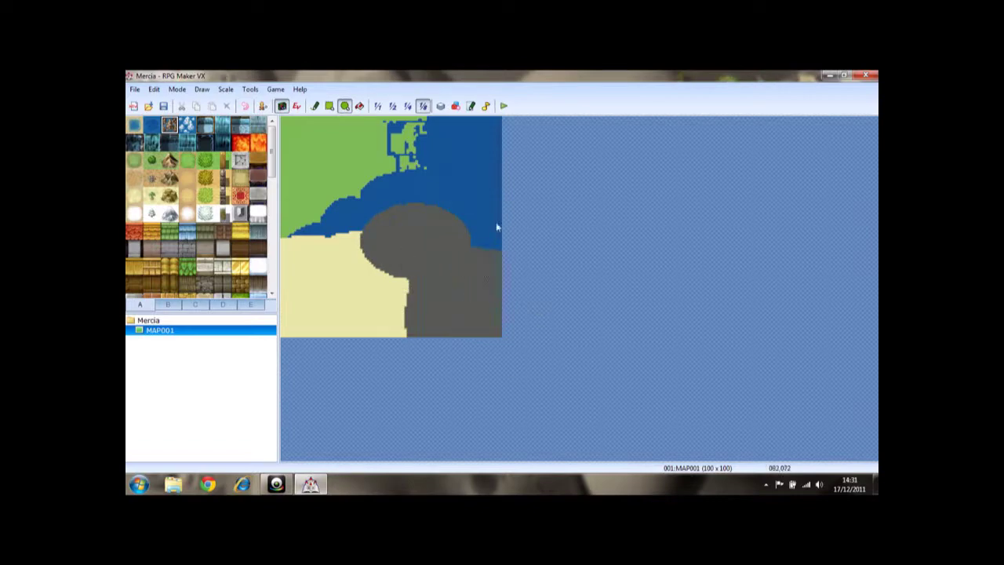
left_click_drag(420, 201, 507, 196)
left_click_drag(468, 267, 546, 355)
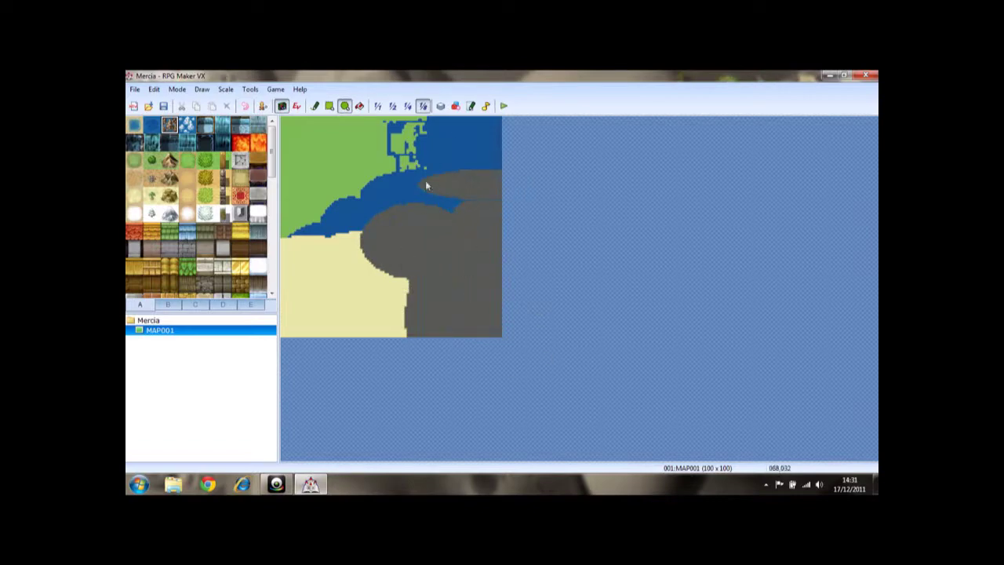
left_click_drag(440, 191, 462, 197)
Undo the dark rock ellipses and the last sand shapes painted on the map
left_click(244, 106)
left_click(244, 106)
left_click(244, 107)
left_click(244, 106)
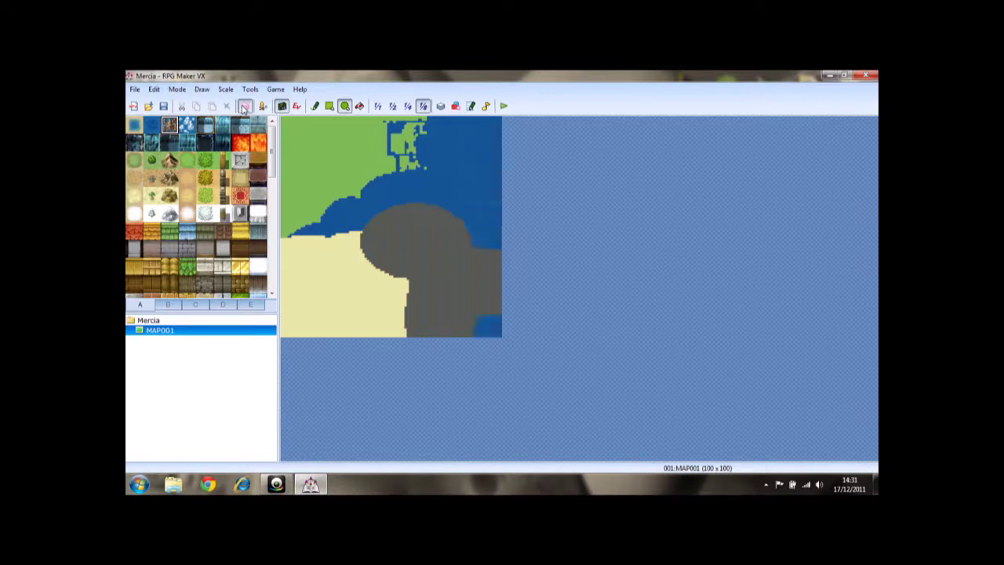
left_click(243, 107)
left_click(244, 108)
left_click(245, 107)
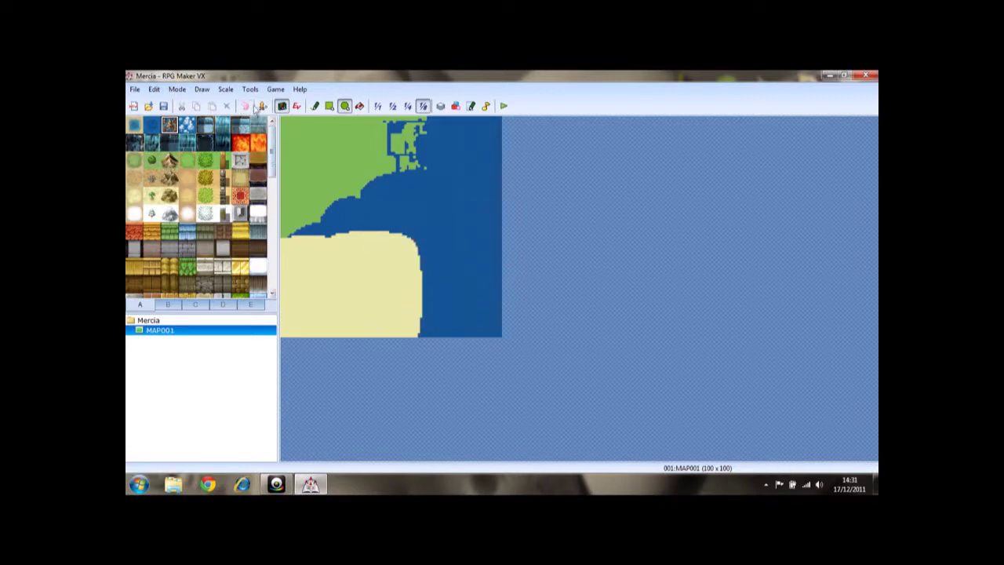
left_click(250, 106)
left_click(251, 107)
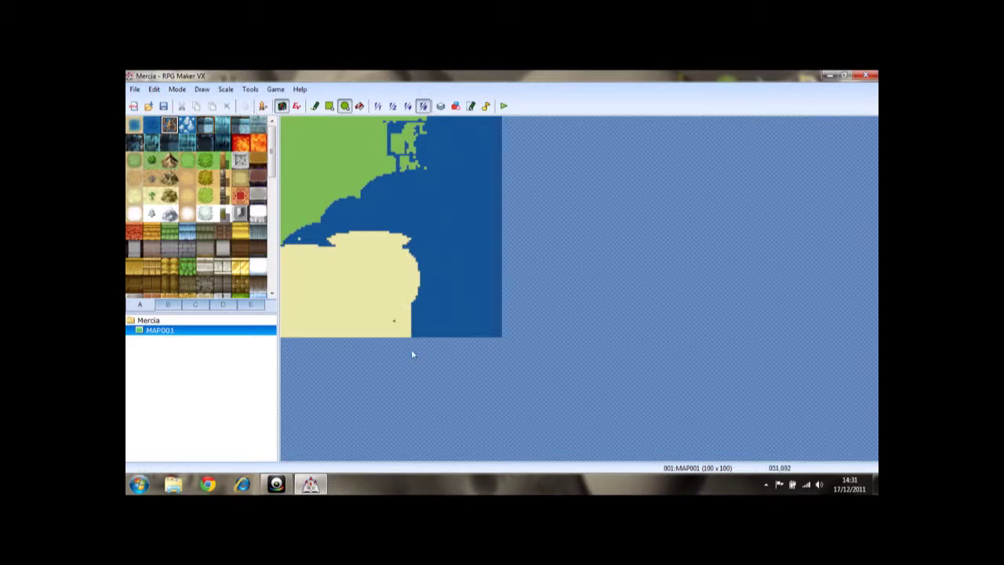
Paint deep-water ellipses over the sand landmass in the map's southwest
left_click(150, 124)
mouse_move(284, 245)
left_mouse_down()
mouse_move(480, 362)
mouse_move(474, 357)
left_mouse_up()
mouse_move(328, 230)
left_mouse_down()
mouse_move(419, 260)
mouse_move(349, 249)
mouse_move(371, 260)
mouse_move(296, 259)
mouse_move(266, 300)
left_mouse_up()
left_click(299, 238)
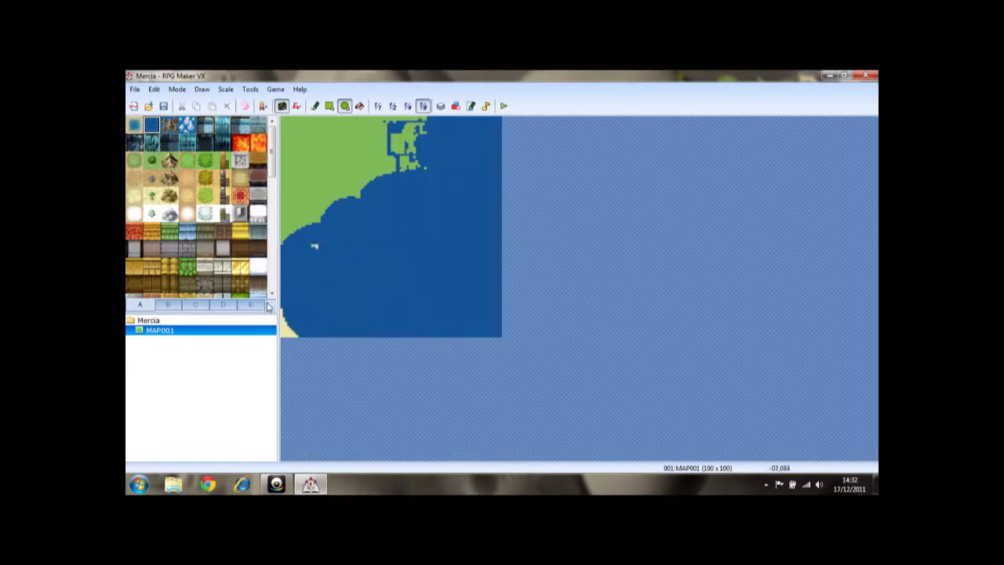
mouse_move(284, 245)
left_mouse_down()
mouse_move(278, 345)
mouse_move(296, 343)
left_mouse_up()
At 1/2 scale, paint a rectangle of the sand tile in the map's southwest corner
left_click(392, 106)
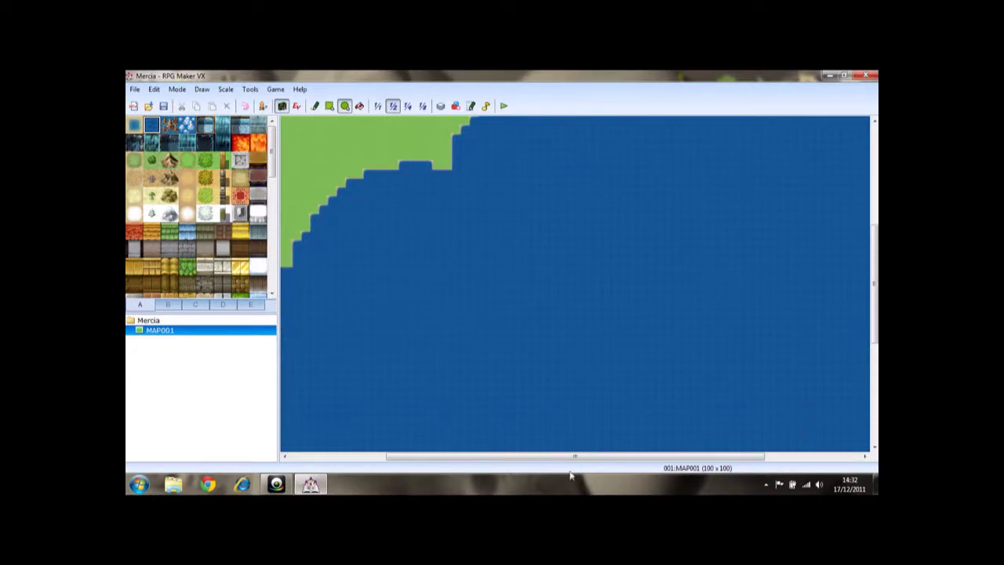
left_click_drag(576, 456, 454, 455)
left_click_drag(875, 240, 877, 426)
left_click(134, 196)
left_click(330, 106)
mouse_move(285, 449)
left_mouse_down()
mouse_move(448, 319)
mouse_move(574, 196)
left_mouse_up()
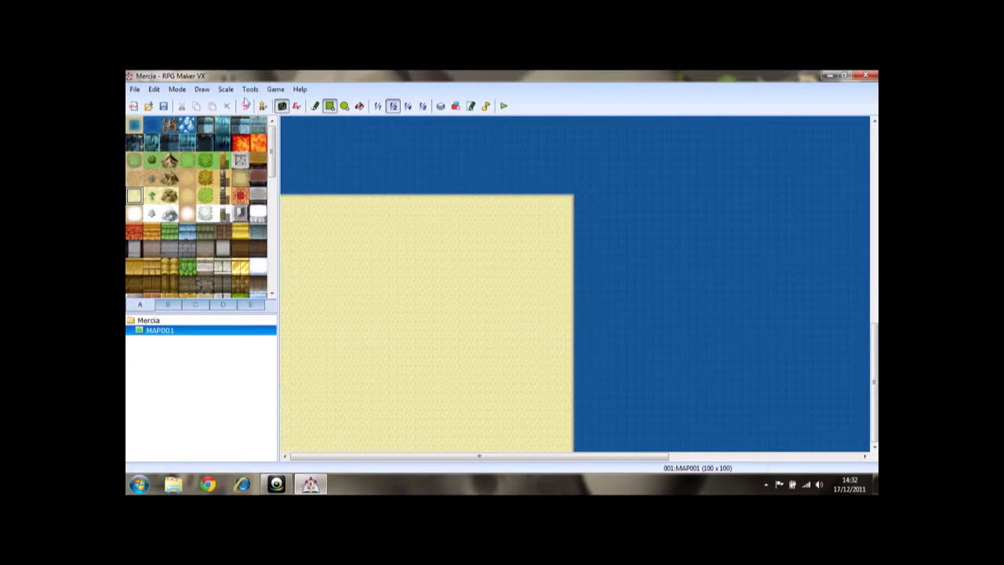
Extend the sand rectangle with an irregular coastline along its north and east sides, down to the map's south edge
mouse_move(297, 181)
left_mouse_down()
mouse_move(363, 149)
mouse_move(353, 184)
mouse_move(302, 197)
mouse_move(355, 151)
mouse_move(379, 169)
mouse_move(376, 157)
mouse_move(361, 164)
mouse_move(432, 180)
mouse_move(348, 194)
mouse_move(390, 162)
mouse_move(442, 189)
mouse_move(524, 194)
mouse_move(443, 174)
mouse_move(567, 170)
mouse_move(540, 181)
mouse_move(558, 188)
mouse_move(516, 201)
mouse_move(627, 219)
mouse_move(584, 258)
mouse_move(616, 235)
mouse_move(590, 268)
mouse_move(603, 234)
mouse_move(612, 231)
mouse_move(583, 290)
mouse_move(594, 291)
mouse_move(567, 293)
mouse_move(615, 339)
mouse_move(580, 352)
mouse_move(583, 343)
mouse_move(596, 350)
mouse_move(587, 338)
left_mouse_up()
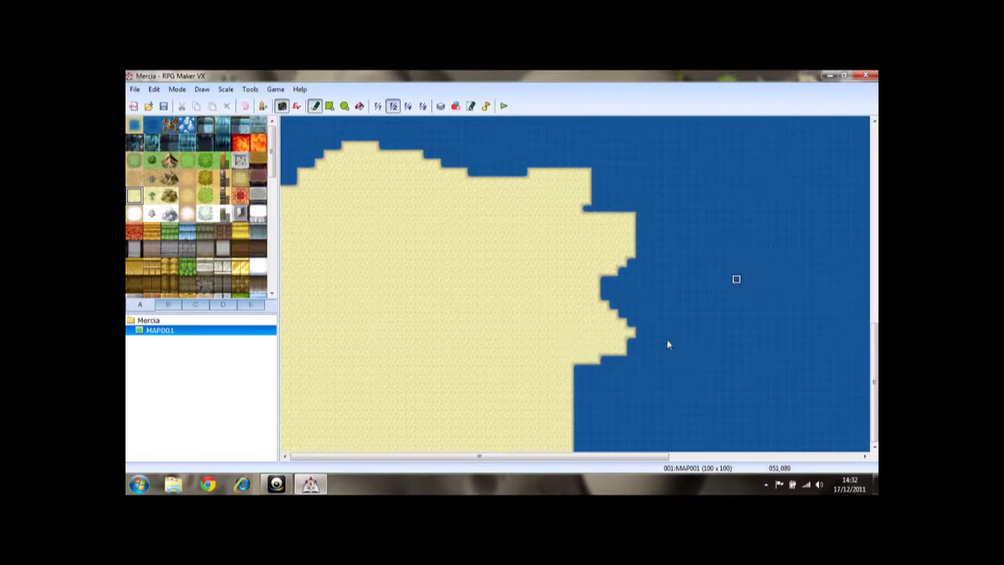
mouse_move(578, 455)
left_mouse_down()
mouse_move(598, 453)
mouse_move(558, 467)
left_mouse_up()
left_click(576, 449)
mouse_move(647, 447)
left_mouse_down()
mouse_move(667, 392)
mouse_move(682, 225)
mouse_move(646, 154)
mouse_move(589, 168)
mouse_move(578, 190)
mouse_move(601, 208)
mouse_move(627, 171)
mouse_move(627, 192)
mouse_move(610, 174)
mouse_move(648, 181)
mouse_move(622, 183)
mouse_move(651, 163)
mouse_move(659, 174)
mouse_move(674, 229)
mouse_move(658, 192)
mouse_move(663, 224)
mouse_move(656, 217)
mouse_move(649, 234)
mouse_move(637, 202)
mouse_move(648, 299)
mouse_move(630, 251)
mouse_move(601, 314)
mouse_move(656, 306)
mouse_move(648, 368)
mouse_move(676, 367)
mouse_move(672, 387)
mouse_move(659, 314)
mouse_move(675, 331)
left_mouse_up()
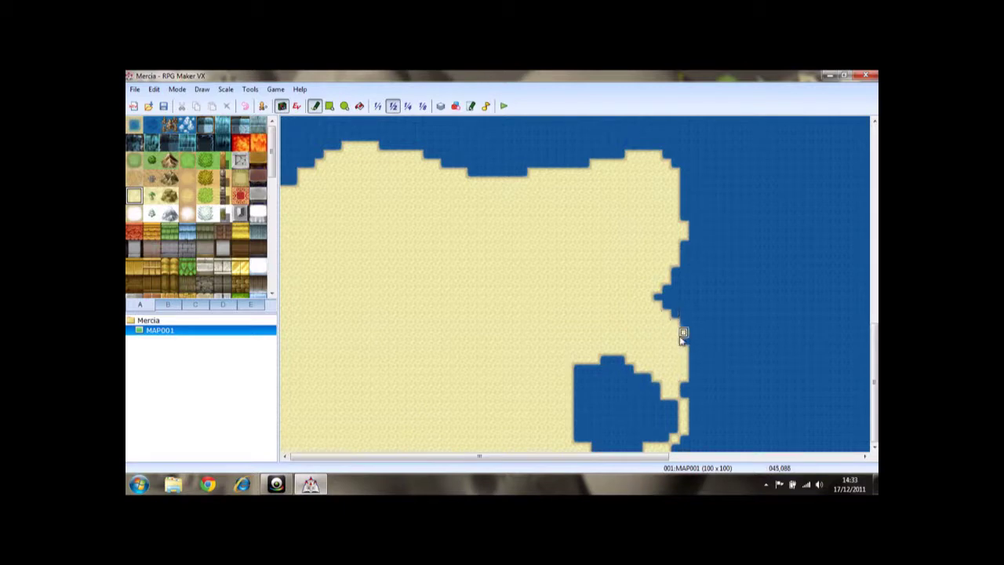
left_click_drag(694, 363, 682, 389)
Fill the enclosed water gaps in the southeast of the desert landmass with the sand tile
left_click(671, 457)
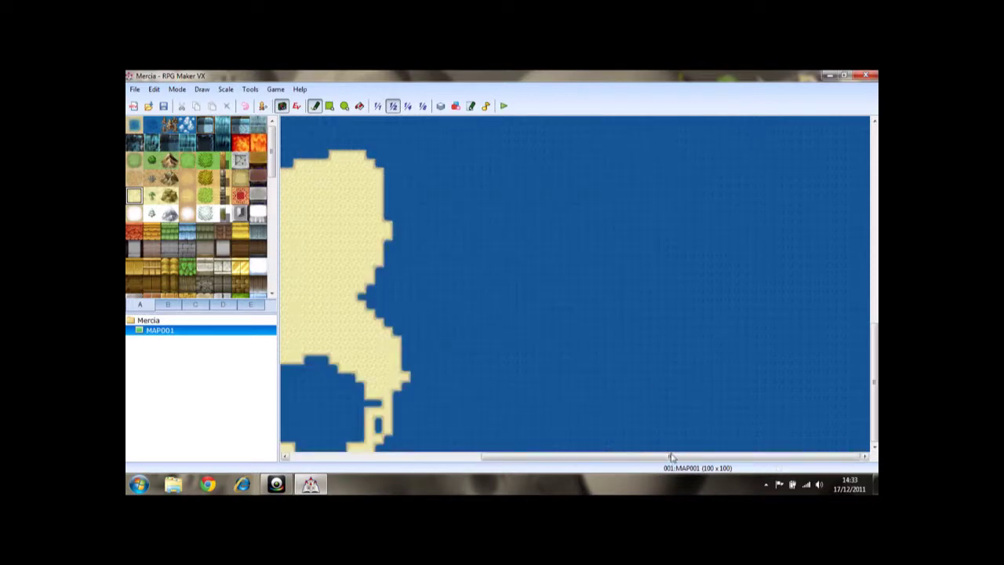
left_click(421, 458)
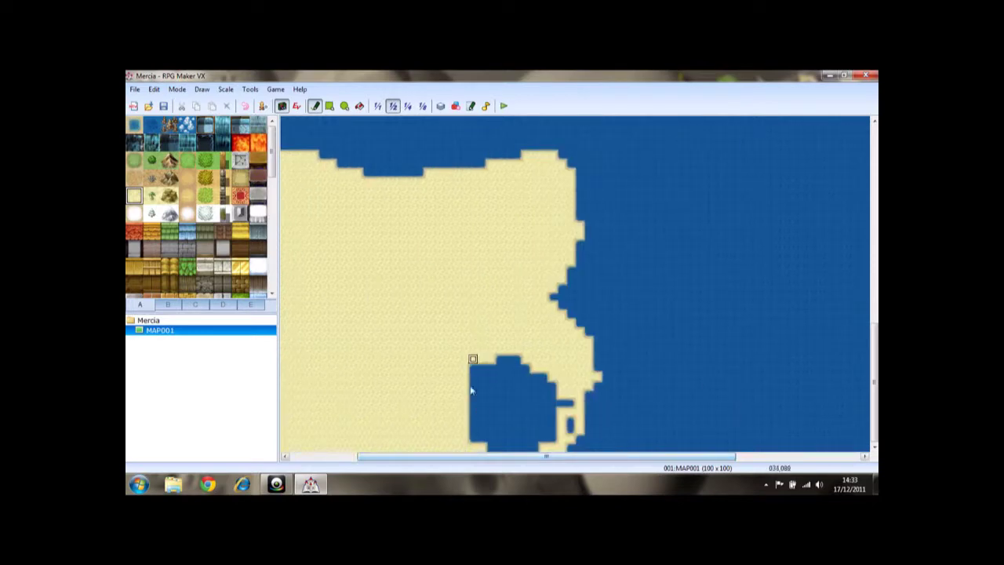
mouse_move(530, 452)
left_mouse_down()
mouse_move(511, 444)
mouse_move(571, 414)
mouse_move(570, 378)
mouse_move(546, 403)
mouse_move(539, 441)
mouse_move(499, 442)
mouse_move(529, 406)
mouse_move(484, 426)
mouse_move(502, 353)
mouse_move(523, 371)
mouse_move(510, 395)
mouse_move(507, 384)
mouse_move(520, 407)
mouse_move(539, 379)
mouse_move(527, 394)
mouse_move(536, 403)
mouse_move(492, 386)
left_mouse_up()
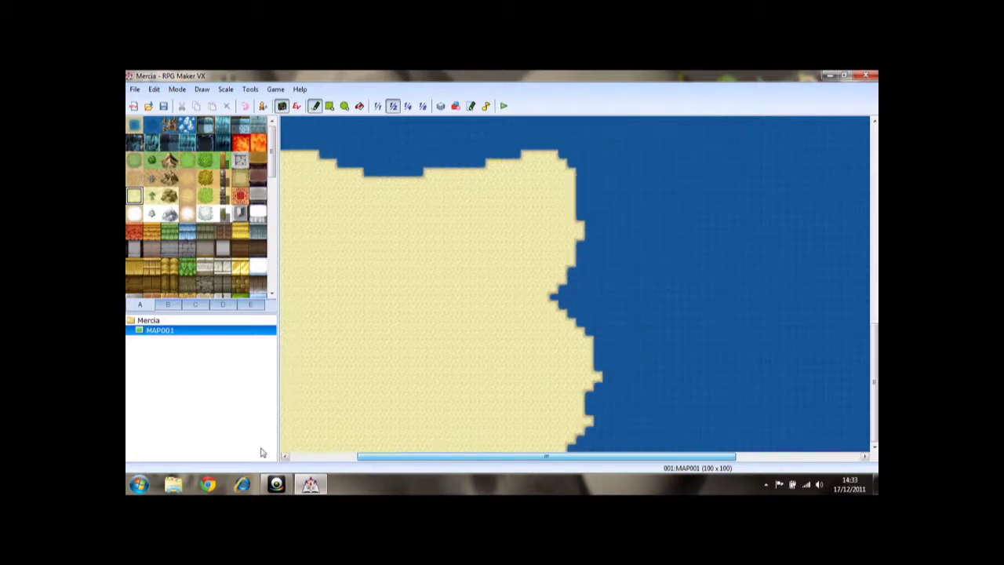
left_click_drag(421, 462, 330, 463)
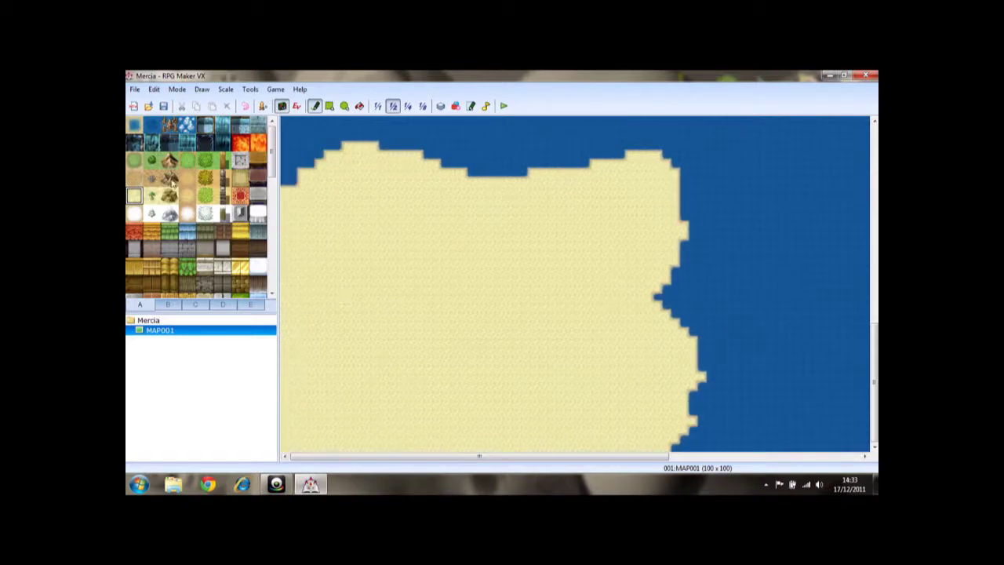
Paint brown mountain tiles along the west side of the desert landmass, widening across the map's southwest corner
left_click(168, 197)
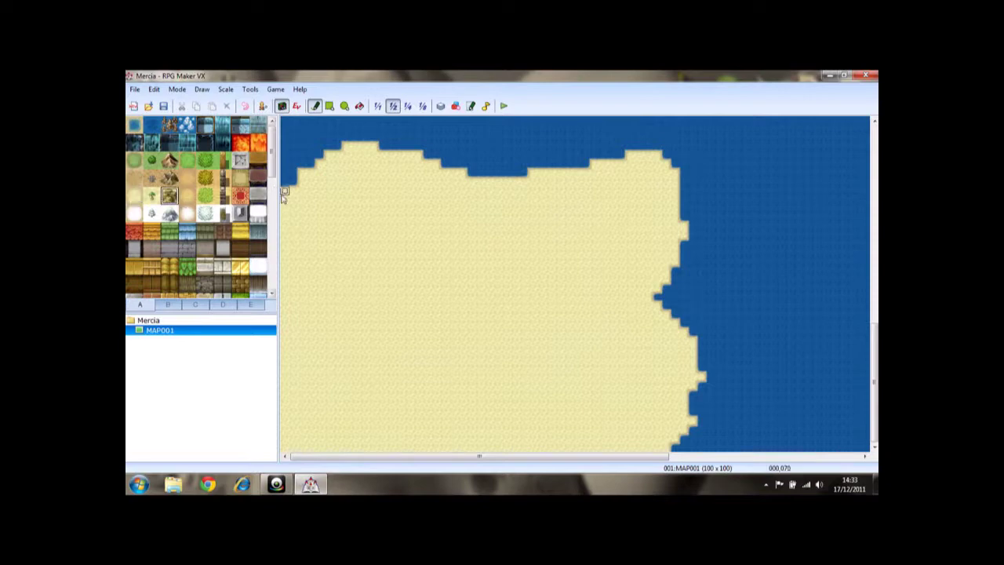
mouse_move(286, 198)
left_mouse_down()
mouse_move(309, 281)
mouse_move(314, 413)
mouse_move(332, 401)
mouse_move(298, 291)
mouse_move(426, 444)
mouse_move(361, 456)
mouse_move(291, 445)
mouse_move(287, 353)
mouse_move(284, 423)
mouse_move(363, 463)
mouse_move(404, 444)
mouse_move(321, 444)
mouse_move(310, 430)
mouse_move(337, 423)
mouse_move(314, 390)
mouse_move(306, 320)
mouse_move(292, 333)
mouse_move(329, 372)
mouse_move(292, 284)
mouse_move(284, 295)
mouse_move(294, 255)
mouse_move(302, 288)
left_mouse_up()
mouse_move(311, 359)
left_mouse_down()
mouse_move(392, 430)
mouse_move(381, 413)
mouse_move(363, 430)
mouse_move(408, 440)
left_mouse_up()
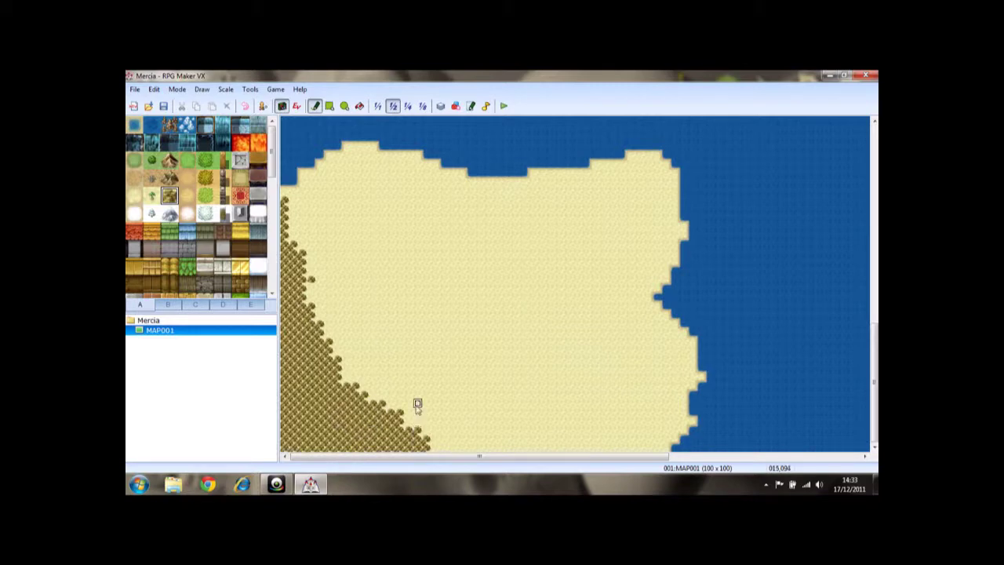
mouse_move(430, 446)
left_mouse_down()
mouse_move(441, 449)
mouse_move(412, 447)
left_mouse_up()
Cover the middle of the desert landmass with overlapping ellipses of the sand-region forest tile
left_click(151, 195)
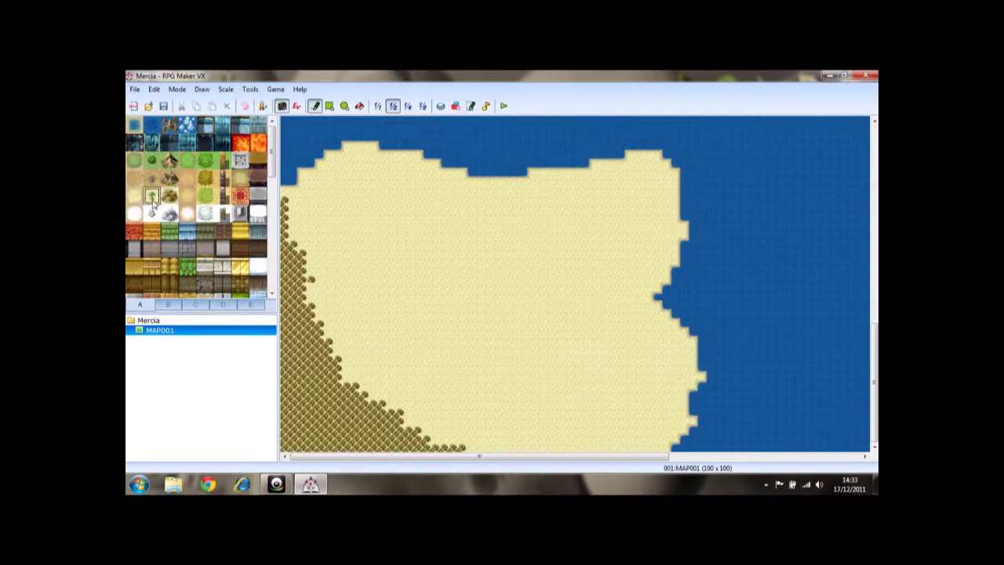
left_click(344, 105)
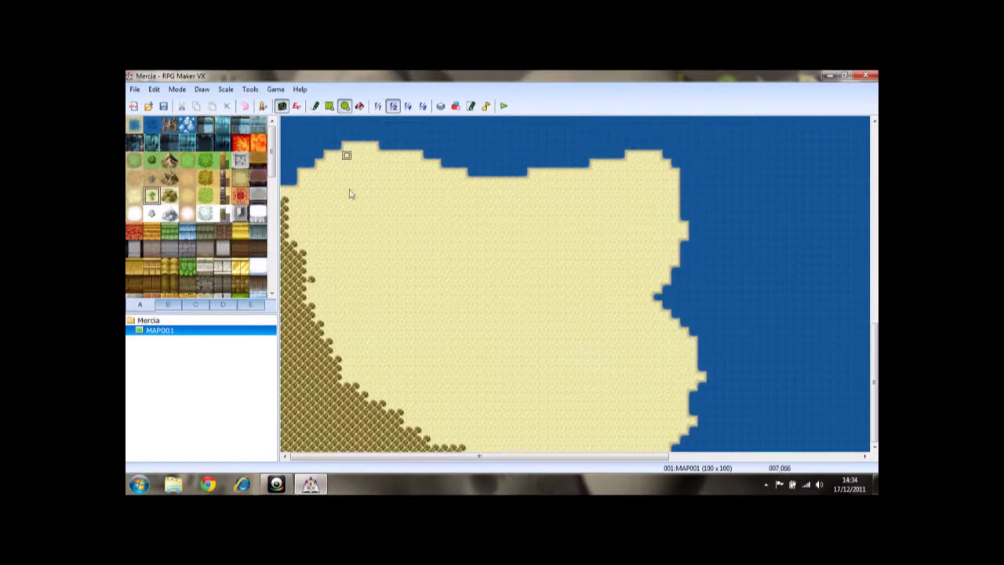
left_click_drag(318, 196, 450, 296)
mouse_move(386, 251)
left_mouse_down()
mouse_move(477, 373)
mouse_move(523, 402)
left_mouse_up()
left_click_drag(339, 261, 428, 377)
mouse_move(530, 314)
left_mouse_down()
mouse_move(561, 356)
mouse_move(625, 398)
left_mouse_up()
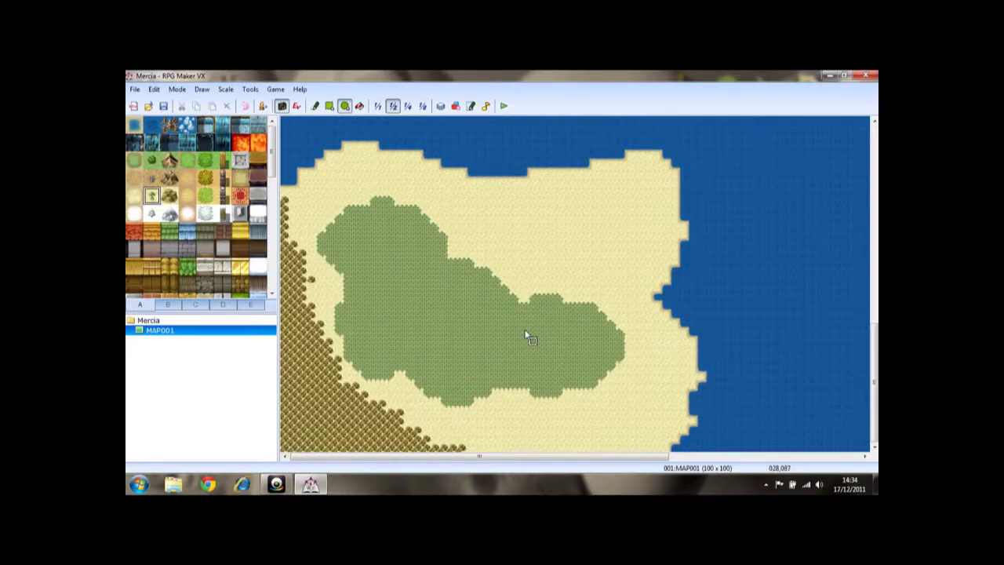
left_click_drag(447, 232, 584, 322)
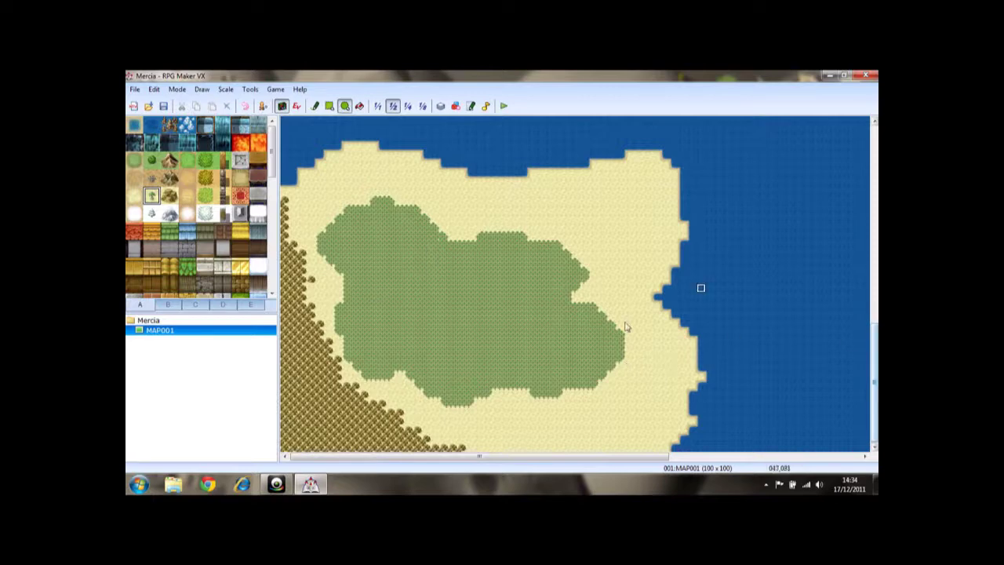
Paint an elliptical land patch in the northwest corner of the grassland
scroll(356, 174, "up", 10)
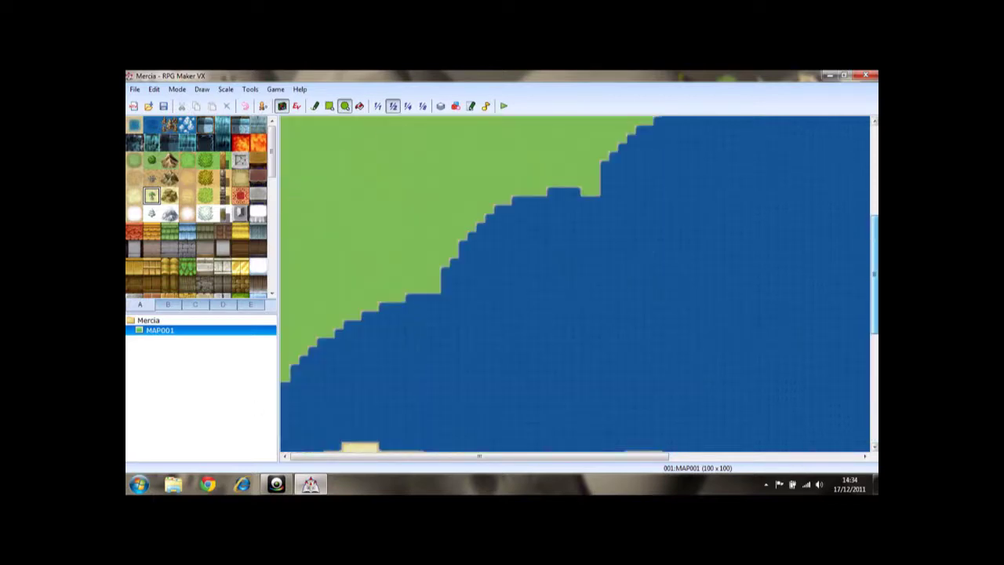
left_click(135, 162)
left_click_drag(443, 256, 449, 304)
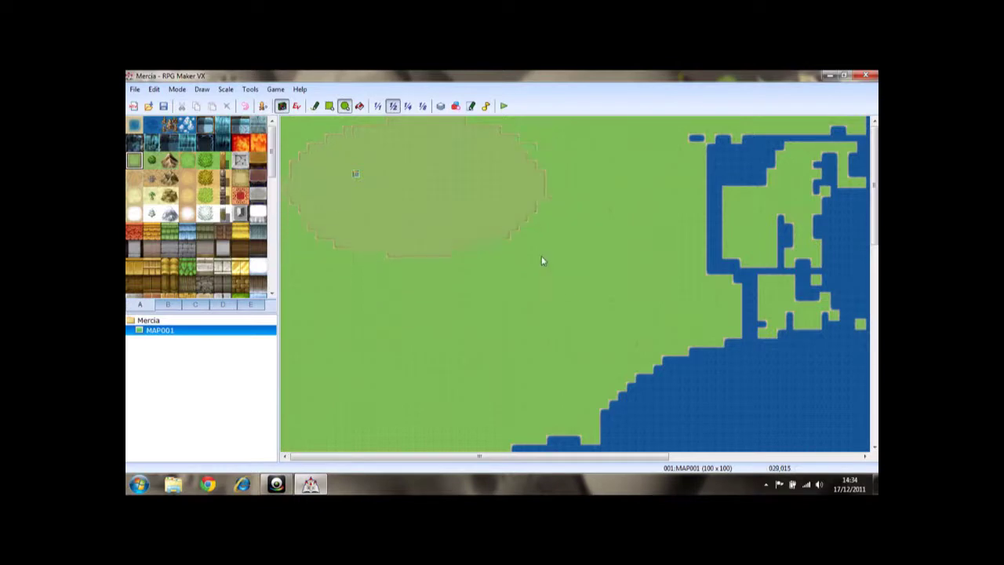
left_click_drag(537, 281, 527, 265)
Paint deep water in the map's northwest corner and around the northeast edge of the elliptical patch
left_click(157, 128)
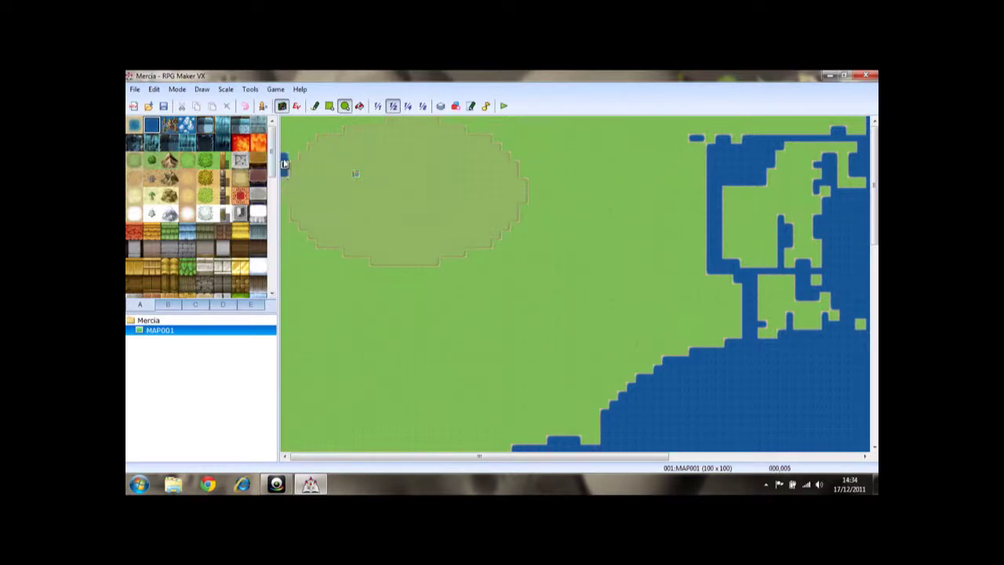
left_click_drag(292, 121, 334, 124)
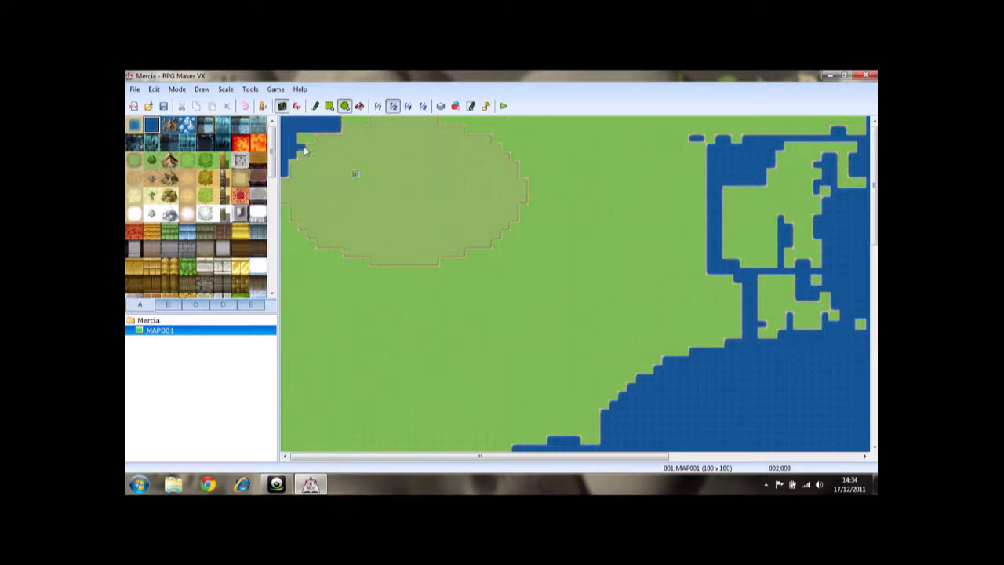
left_click_drag(345, 122, 478, 121)
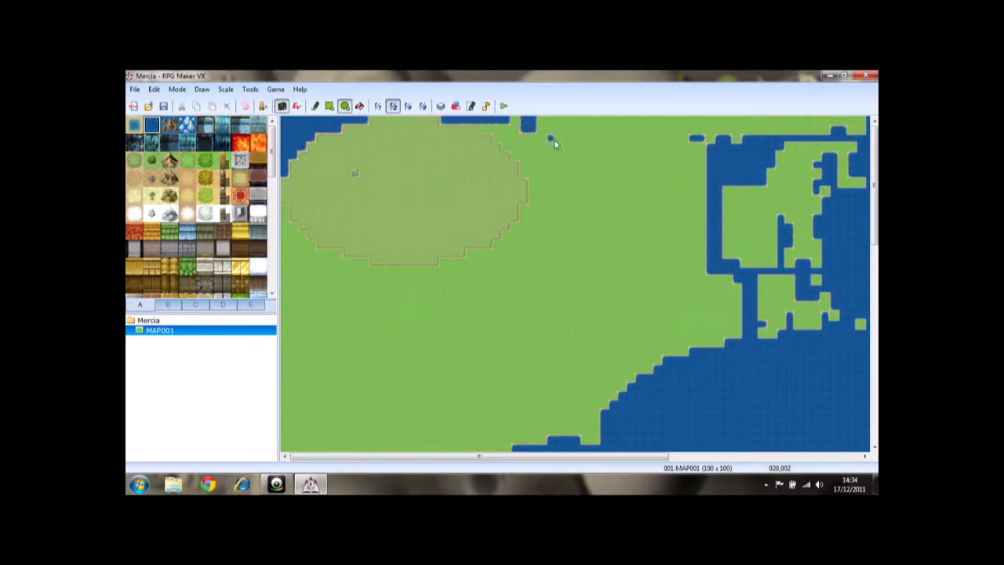
left_click_drag(531, 160, 525, 177)
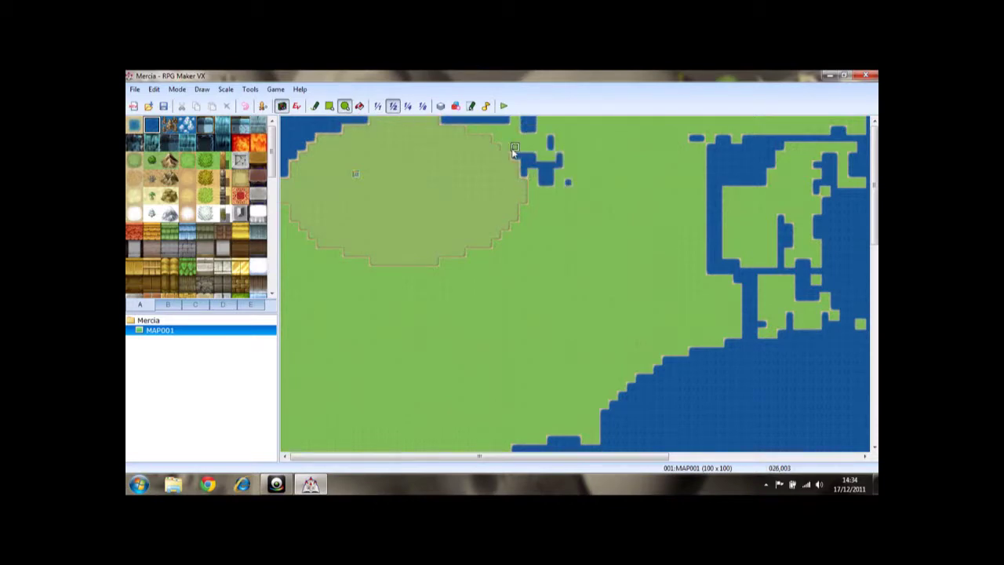
mouse_move(501, 144)
left_mouse_down()
mouse_move(463, 132)
mouse_move(511, 140)
mouse_move(555, 164)
mouse_move(550, 124)
left_mouse_up()
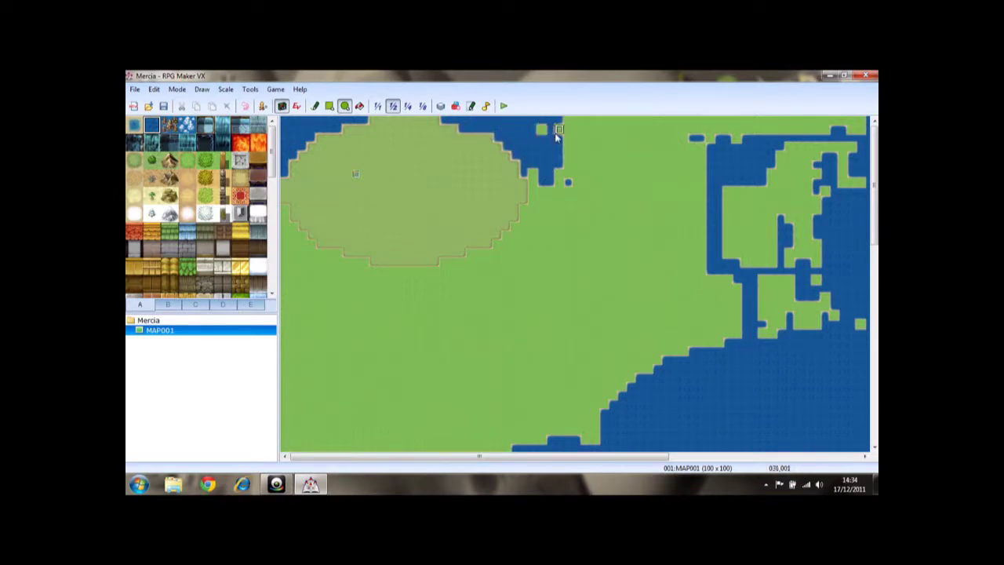
Extend the deep water down the elliptical patch's east side and along its southwest and south edges
mouse_move(528, 193)
left_mouse_down()
mouse_move(531, 210)
mouse_move(510, 235)
mouse_move(541, 217)
left_mouse_up()
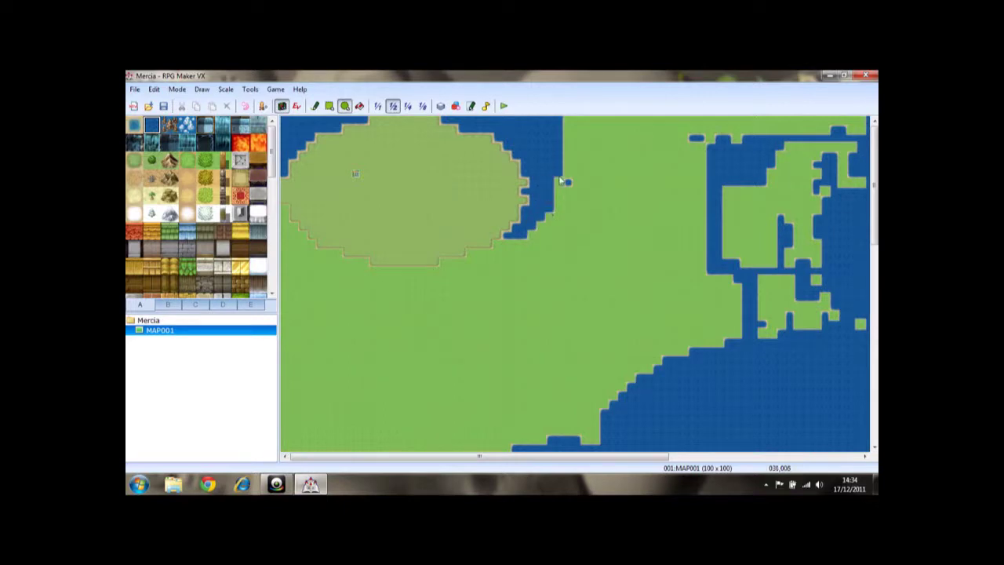
left_click_drag(559, 200, 576, 117)
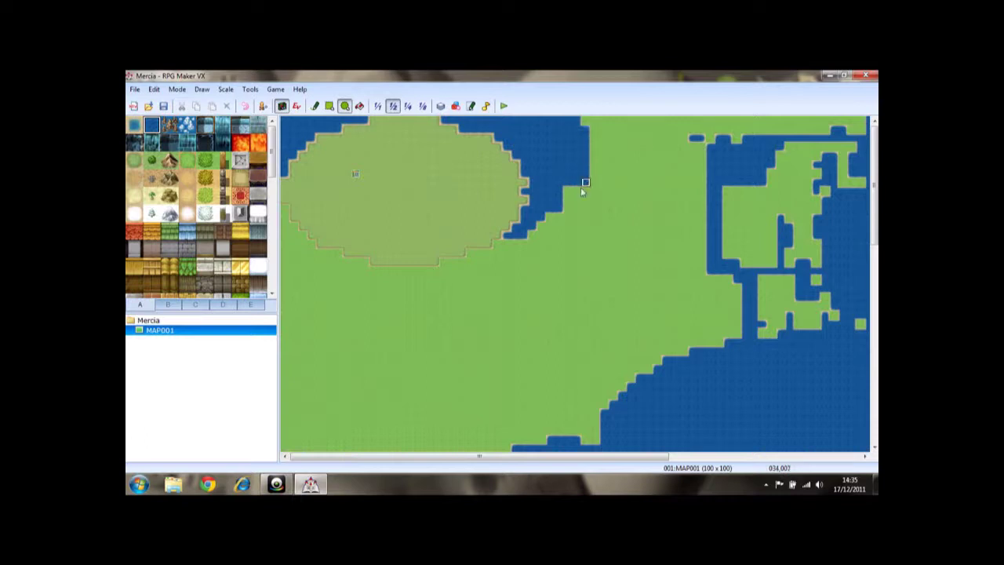
left_click_drag(572, 205, 570, 215)
mouse_move(283, 209)
left_mouse_down()
mouse_move(287, 202)
mouse_move(294, 284)
left_mouse_up()
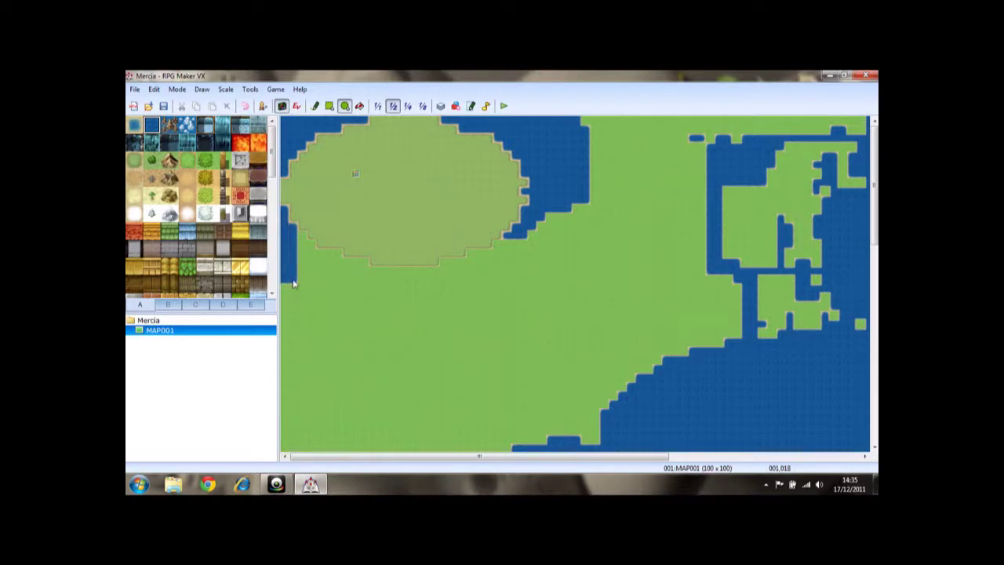
mouse_move(306, 242)
left_mouse_down()
mouse_move(304, 281)
mouse_move(314, 244)
mouse_move(315, 279)
mouse_move(327, 256)
mouse_move(329, 282)
mouse_move(338, 258)
mouse_move(358, 280)
mouse_move(422, 275)
mouse_move(360, 285)
left_mouse_up()
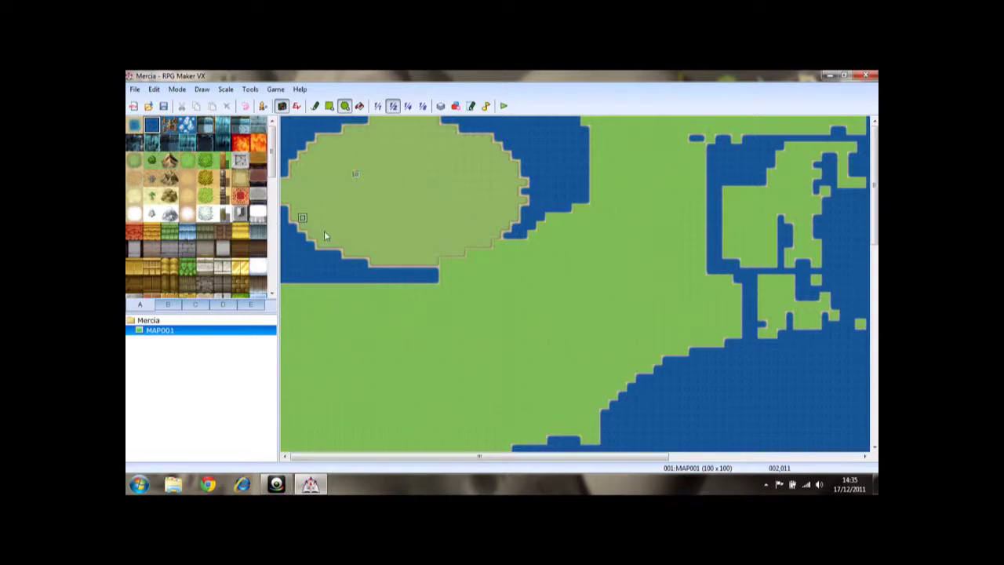
Paint a large ellipse of the snow tile in the sea at the map's east edge
left_click_drag(272, 125, 264, 226)
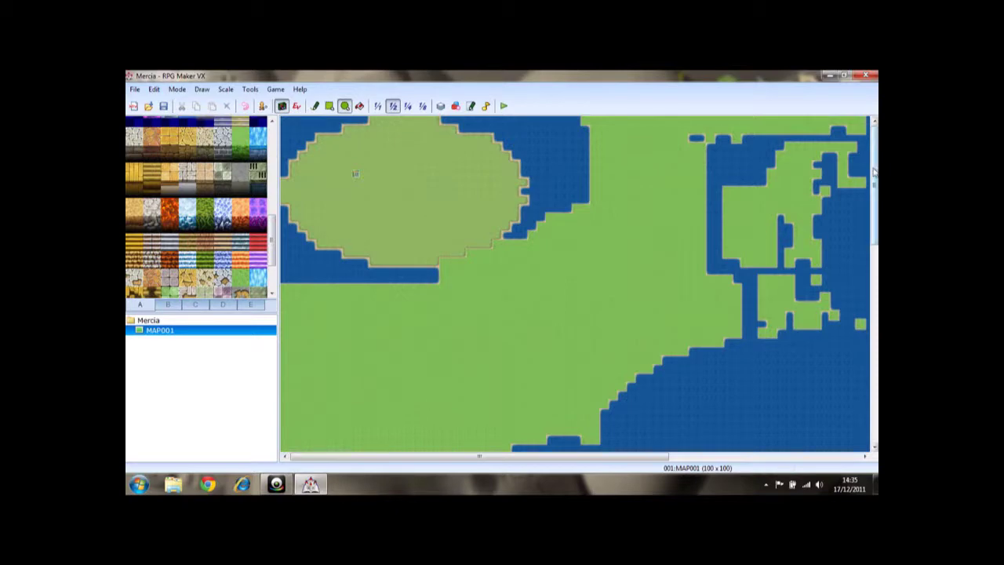
scroll(873, 171, "down", 8)
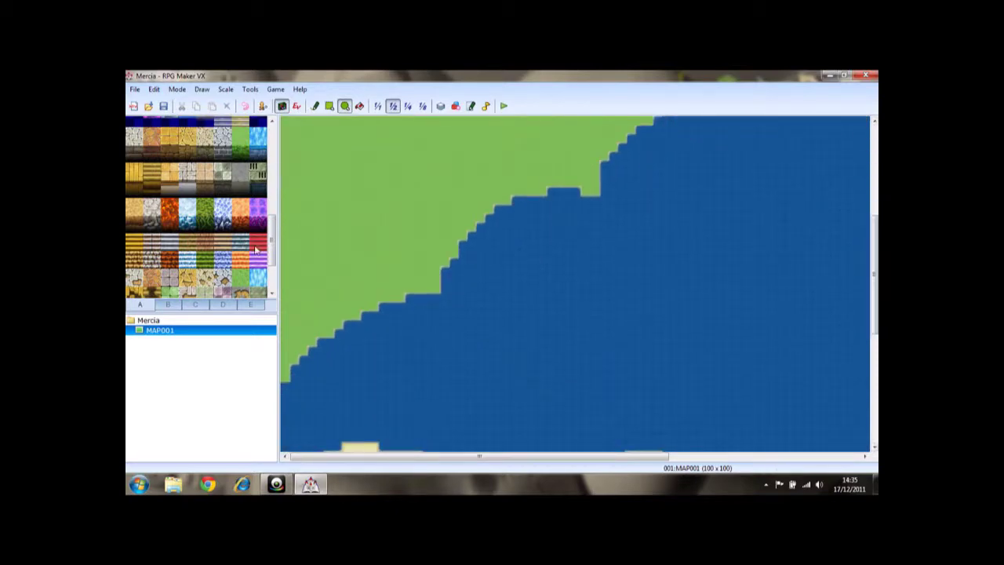
left_click_drag(272, 229, 271, 112)
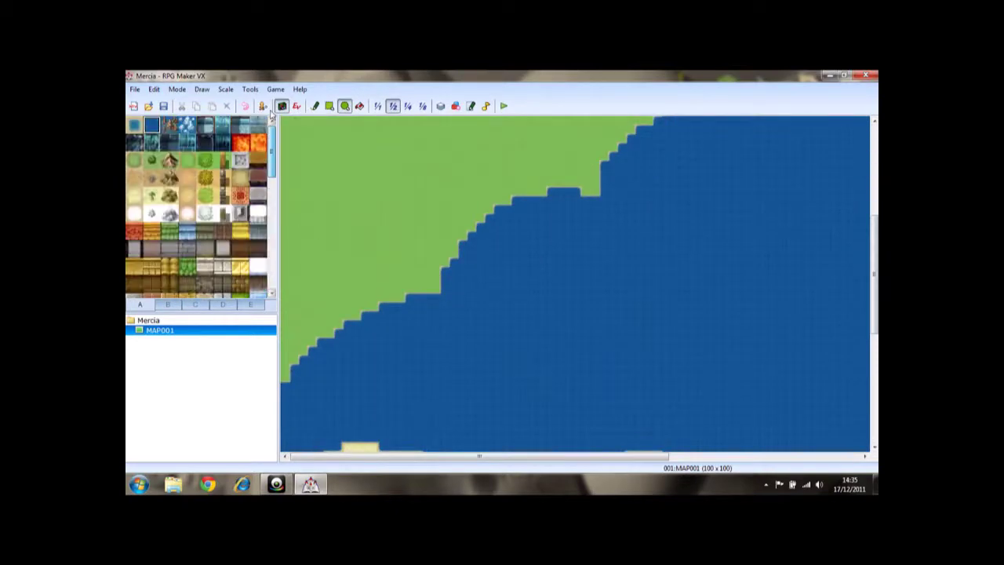
left_click_drag(518, 458, 709, 460)
left_click_drag(876, 245, 876, 201)
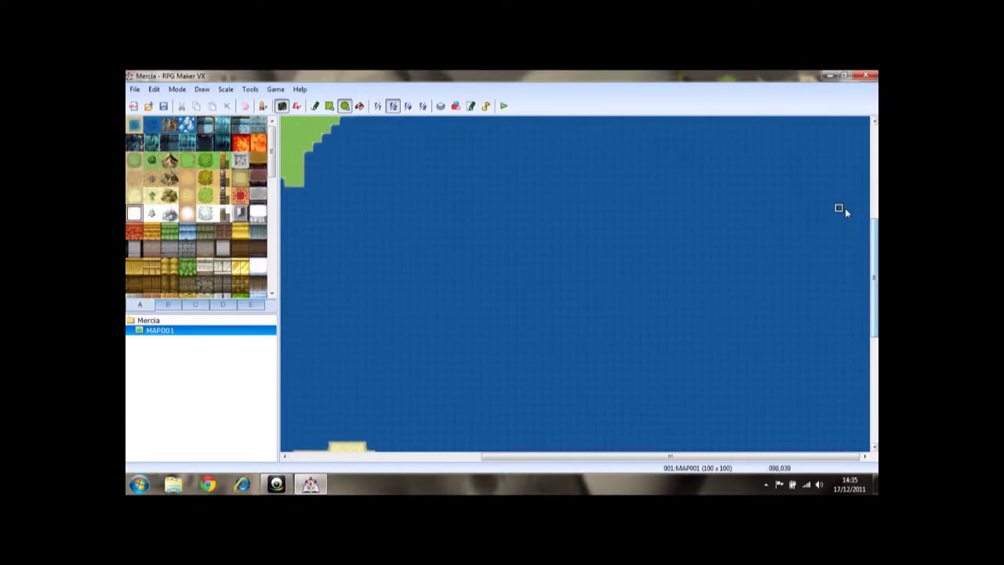
mouse_move(589, 174)
left_mouse_down()
mouse_move(772, 263)
mouse_move(863, 387)
mouse_move(869, 436)
left_mouse_up()
left_click_drag(490, 151, 872, 426)
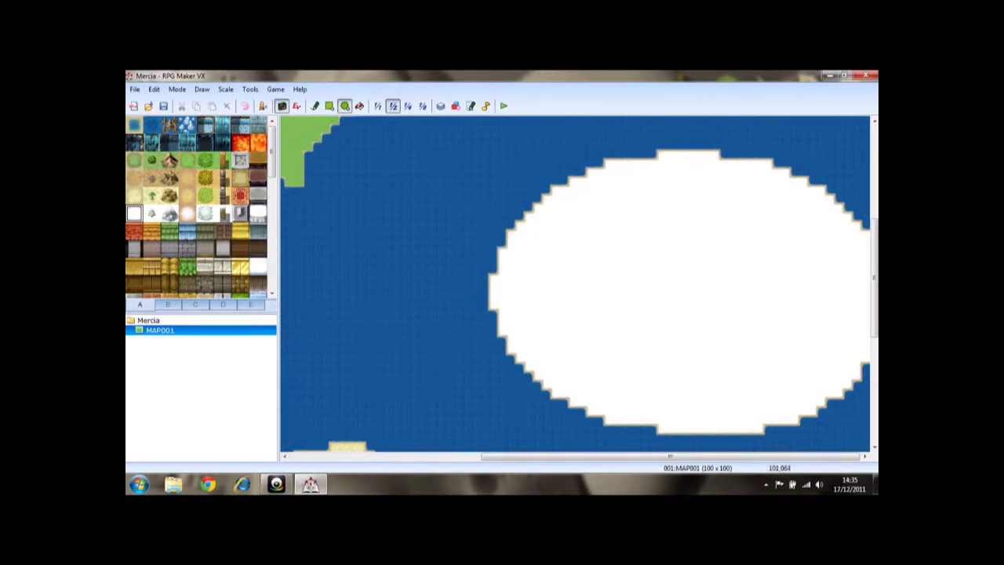
Add single snow tiles along the snow island's north and south edges to make the coastline irregular
left_click(723, 153)
left_click(653, 428)
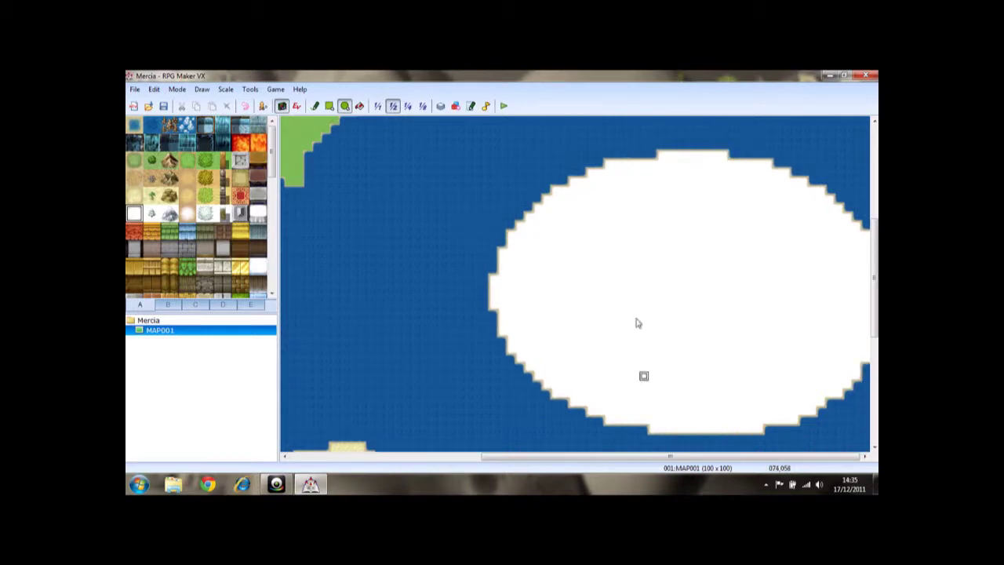
left_click(644, 155)
left_click(731, 156)
left_click(635, 155)
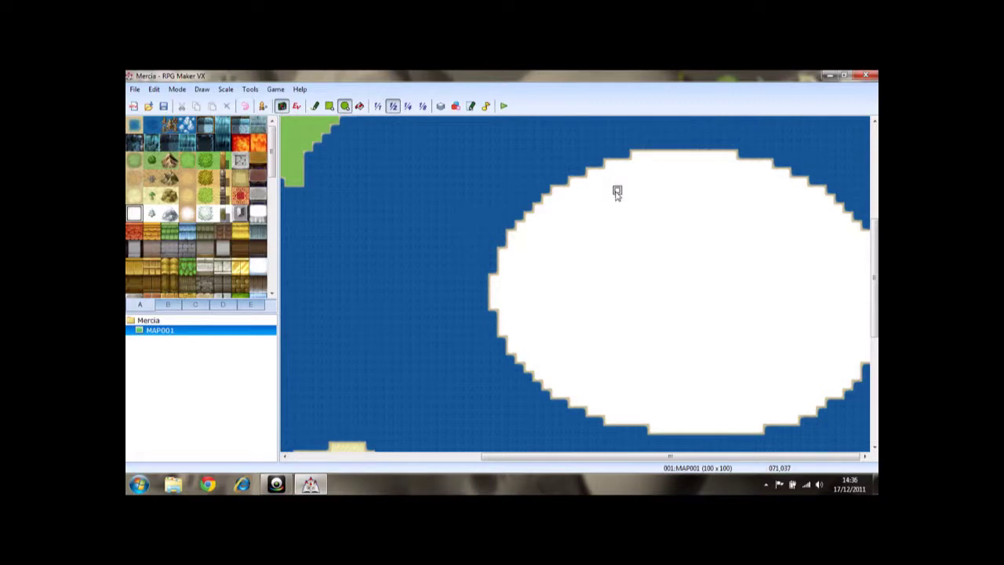
left_click(748, 156)
Paint snowy mountains down the east side of the snow island, filling the gaps along its coast
left_click(169, 213)
mouse_move(730, 164)
left_mouse_down()
mouse_move(844, 291)
mouse_move(858, 333)
mouse_move(792, 396)
mouse_move(800, 404)
mouse_move(851, 377)
mouse_move(820, 404)
left_mouse_up()
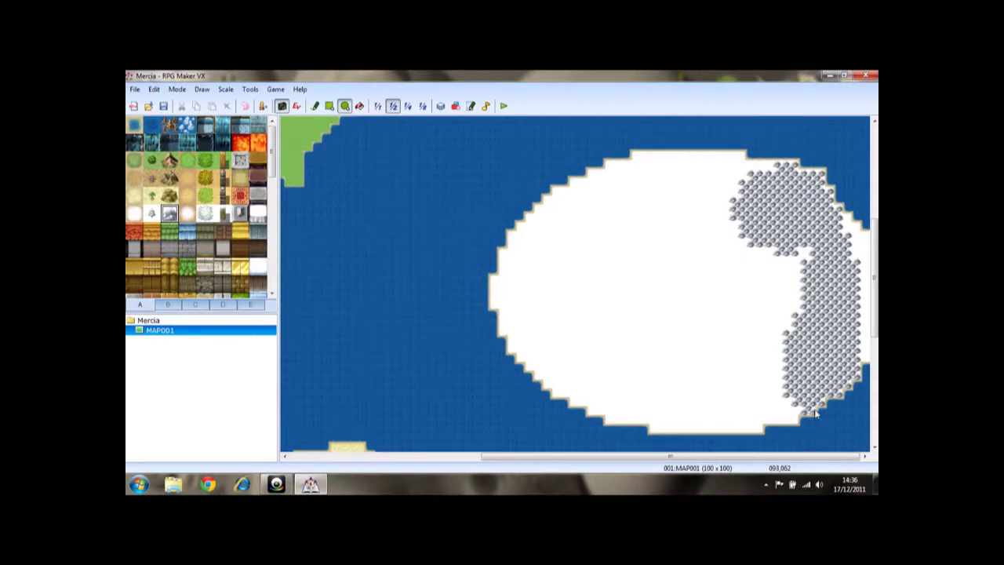
scroll(864, 341, "down", 5)
scroll(865, 333, "up", 5)
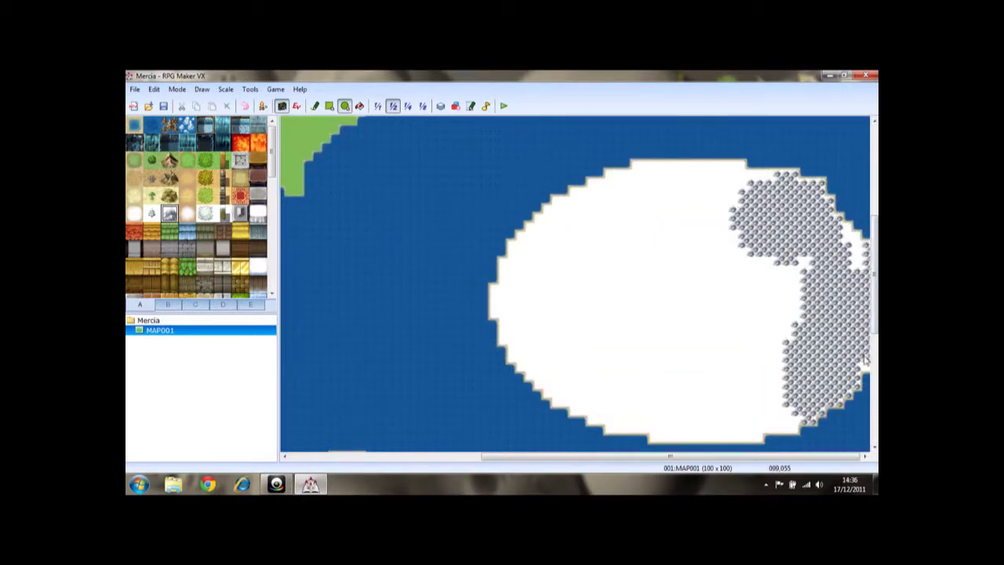
mouse_move(858, 238)
left_mouse_down()
mouse_move(854, 264)
mouse_move(847, 231)
mouse_move(836, 244)
mouse_move(749, 175)
mouse_move(813, 257)
mouse_move(798, 303)
left_mouse_up()
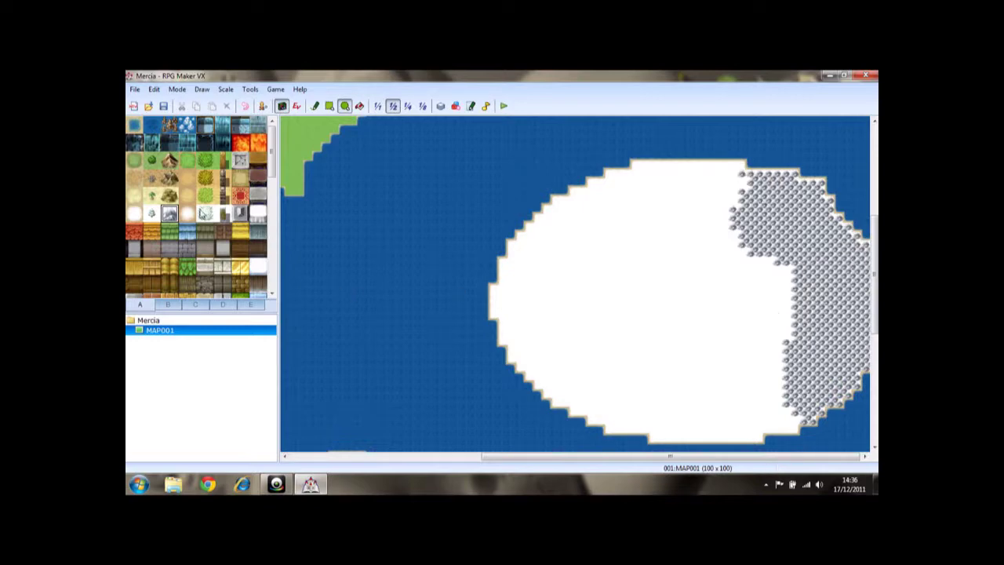
Paint three snowy forests on the snow island: beside the mountains, in the southwest and in the northwest
left_click(151, 213)
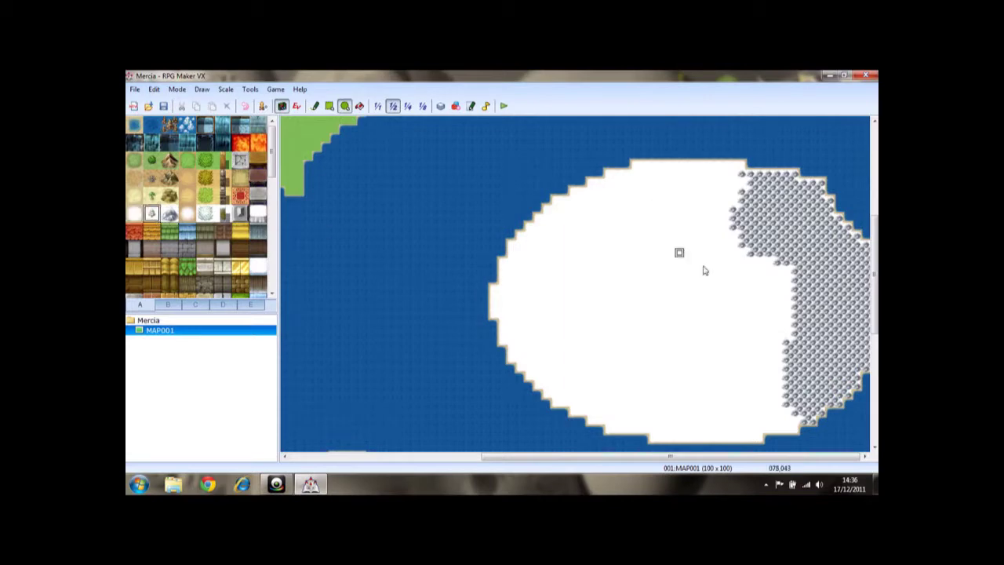
mouse_move(748, 270)
left_mouse_down()
mouse_move(787, 304)
mouse_move(775, 264)
mouse_move(751, 264)
mouse_move(755, 296)
mouse_move(775, 296)
mouse_move(784, 284)
mouse_move(787, 335)
mouse_move(755, 358)
mouse_move(756, 392)
mouse_move(794, 394)
mouse_move(807, 432)
mouse_move(803, 411)
mouse_move(765, 409)
mouse_move(757, 381)
mouse_move(787, 422)
mouse_move(749, 424)
left_mouse_up()
mouse_move(742, 374)
left_mouse_down()
mouse_move(702, 316)
mouse_move(708, 371)
mouse_move(726, 309)
mouse_move(729, 421)
mouse_move(714, 382)
mouse_move(737, 375)
mouse_move(694, 235)
mouse_move(737, 352)
mouse_move(683, 307)
mouse_move(723, 246)
left_mouse_up()
left_click_drag(519, 298, 625, 401)
left_click_drag(632, 179, 538, 242)
mouse_move(628, 195)
left_mouse_down()
mouse_move(635, 165)
mouse_move(618, 172)
mouse_move(627, 153)
mouse_move(599, 162)
left_mouse_up()
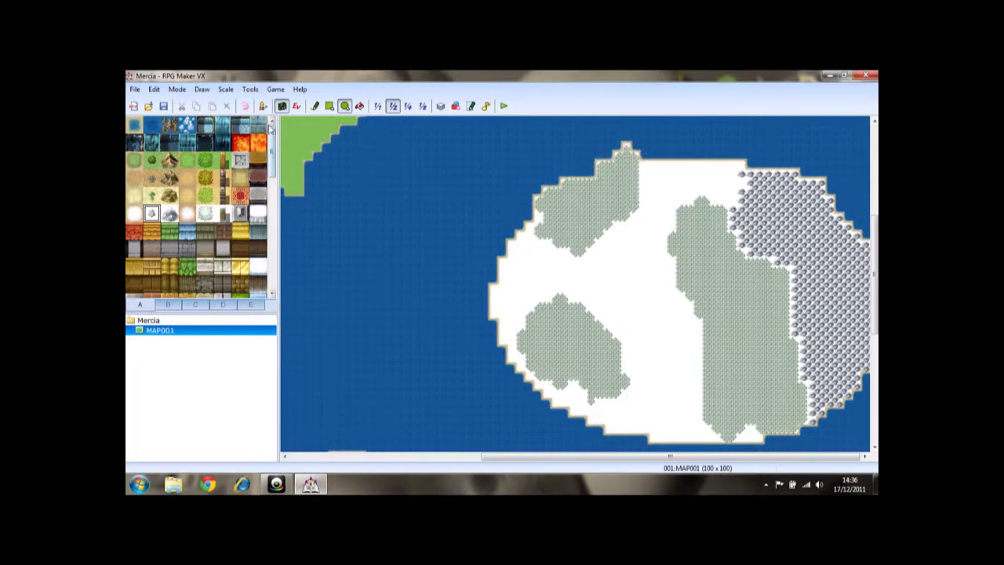
View the whole map at 1/8 scale and look through the remaining tiles of tile set A
left_click(423, 106)
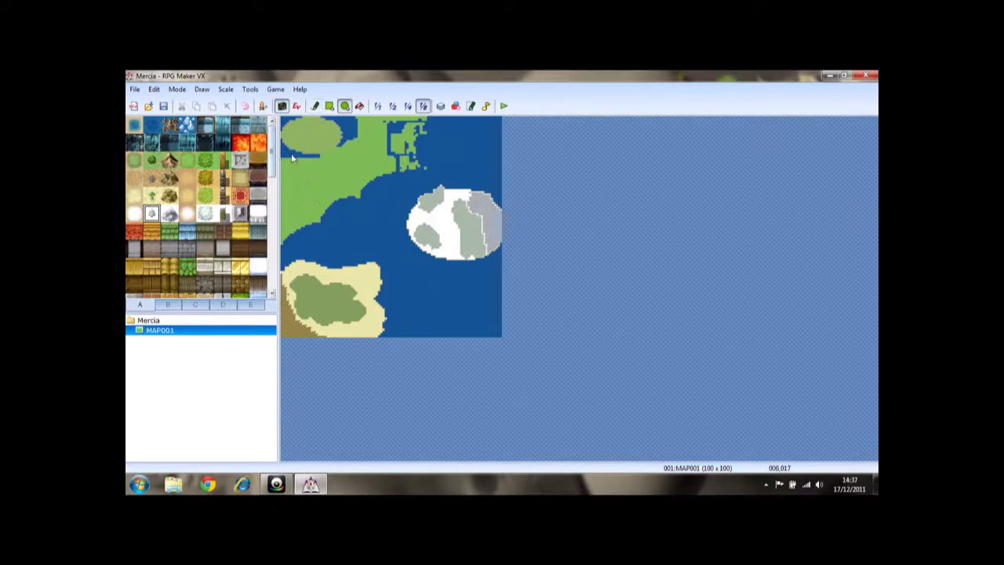
left_click(134, 160)
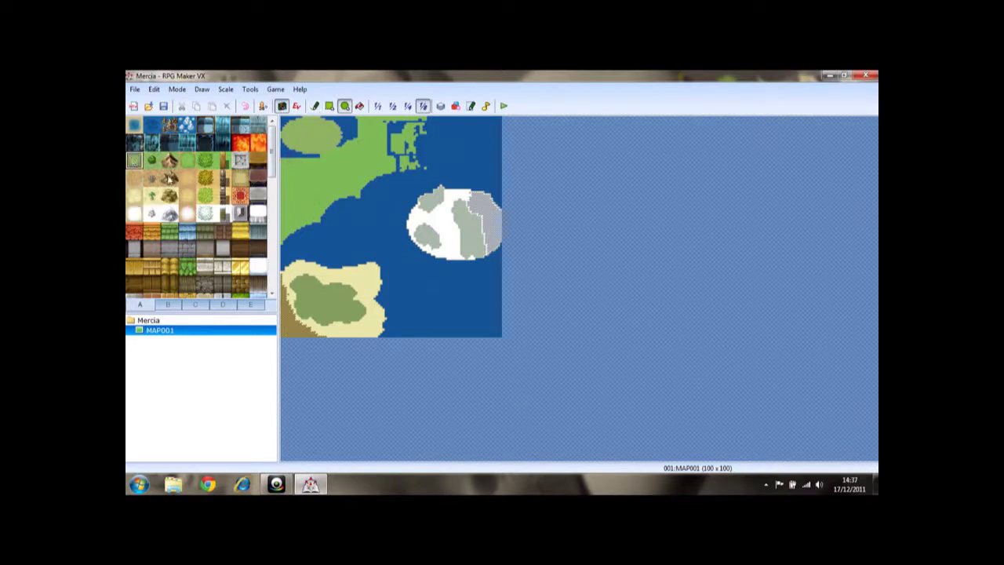
scroll(271, 154, "down", 10)
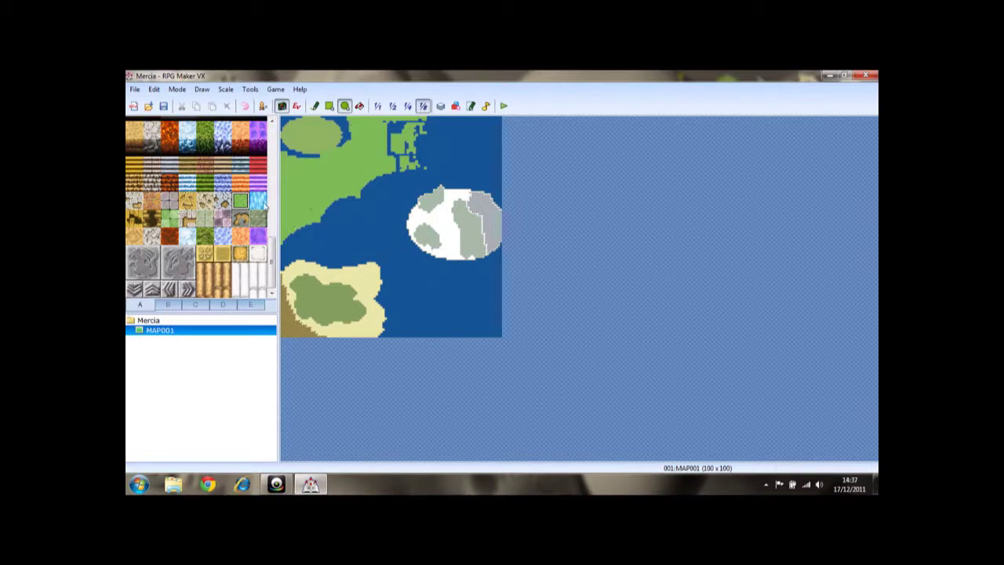
left_click_drag(272, 259, 272, 176)
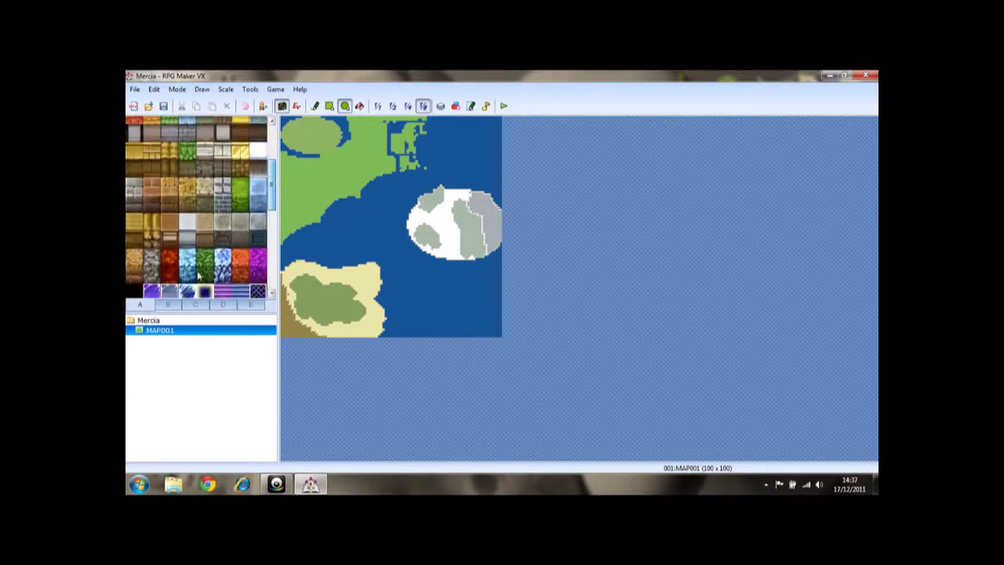
At 1/1 scale, fill a rectangle of the western grassland with the tall pine tree from tile set B
left_click(170, 305)
left_click_drag(273, 164, 272, 205)
left_click_drag(222, 167, 225, 180)
left_click(330, 106)
left_click(377, 106)
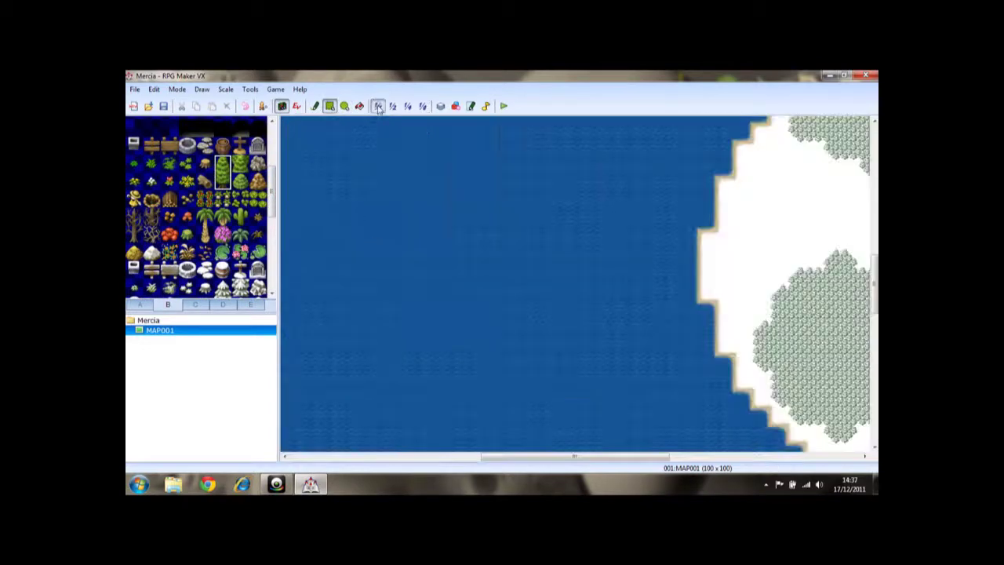
left_click_drag(646, 455, 386, 456)
left_click_drag(869, 248, 824, 235)
mouse_move(324, 174)
left_mouse_down()
mouse_move(374, 338)
mouse_move(583, 407)
mouse_move(607, 432)
left_mouse_up()
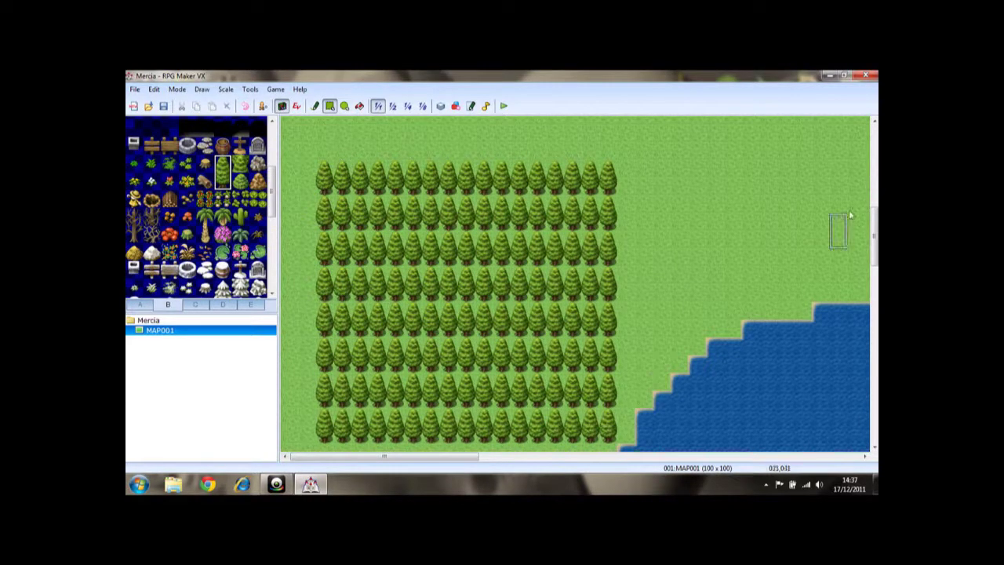
Extend the western pine forest with two rows above its northeast part and a block along its upper east side
mouse_move(875, 236)
left_mouse_down()
mouse_move(874, 189)
mouse_move(874, 222)
left_mouse_up()
left_click(469, 181)
left_click_drag(481, 226, 679, 231)
left_click(631, 256)
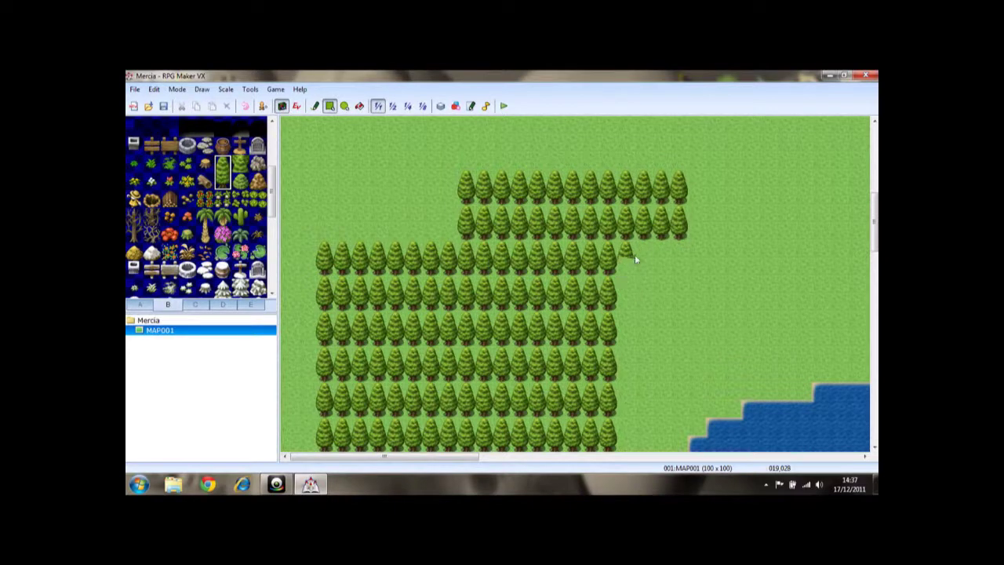
left_click_drag(665, 267, 676, 345)
Place staggered columns of tall pine trees above the forest's northwest corner to break up its straight northern edge
left_click_drag(324, 187, 325, 226)
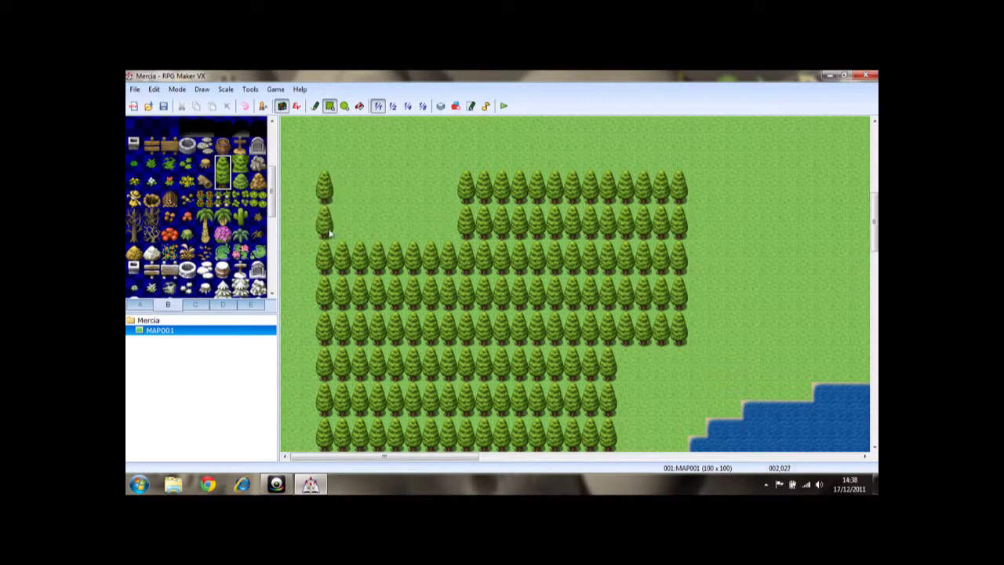
left_click(345, 178)
left_click_drag(345, 188, 343, 215)
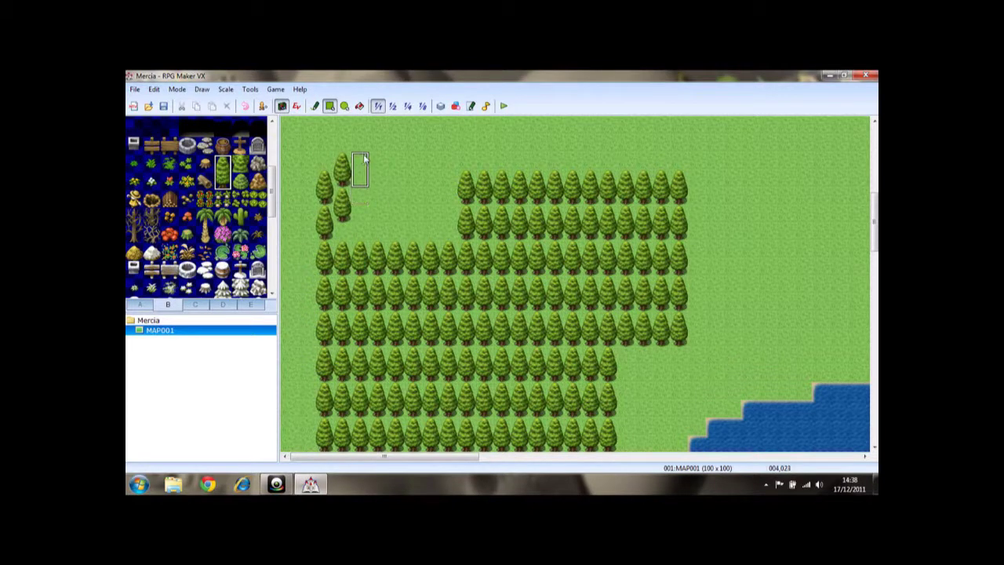
left_click(365, 182)
left_click(365, 228)
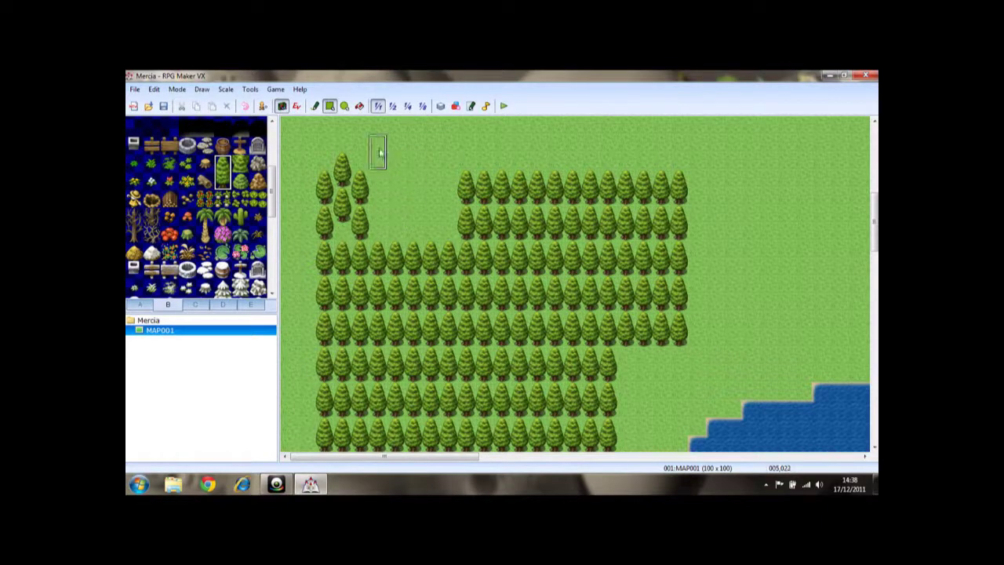
left_click(378, 141)
left_click(395, 174)
left_click(396, 212)
left_click_drag(398, 229, 399, 149)
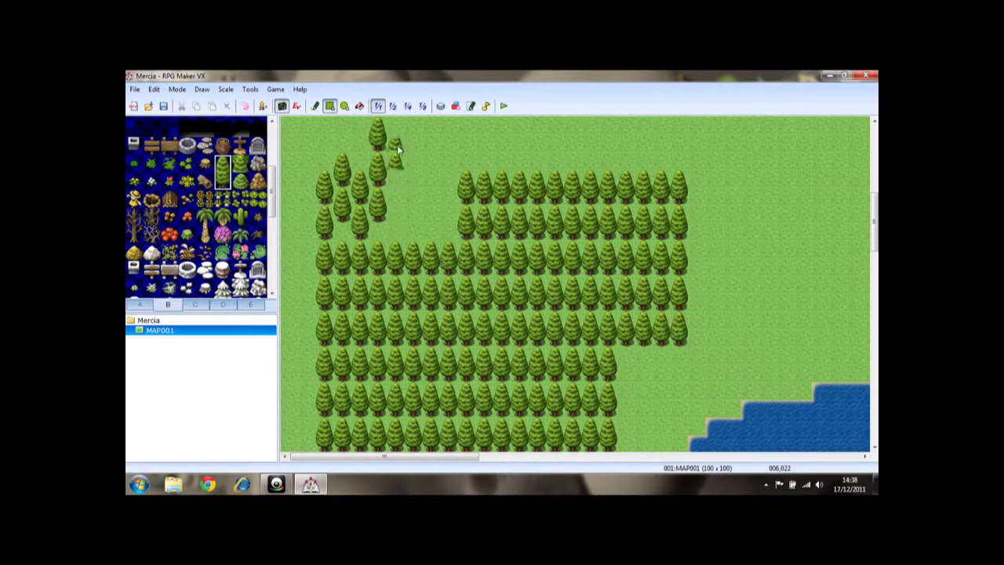
left_click_drag(396, 187, 395, 229)
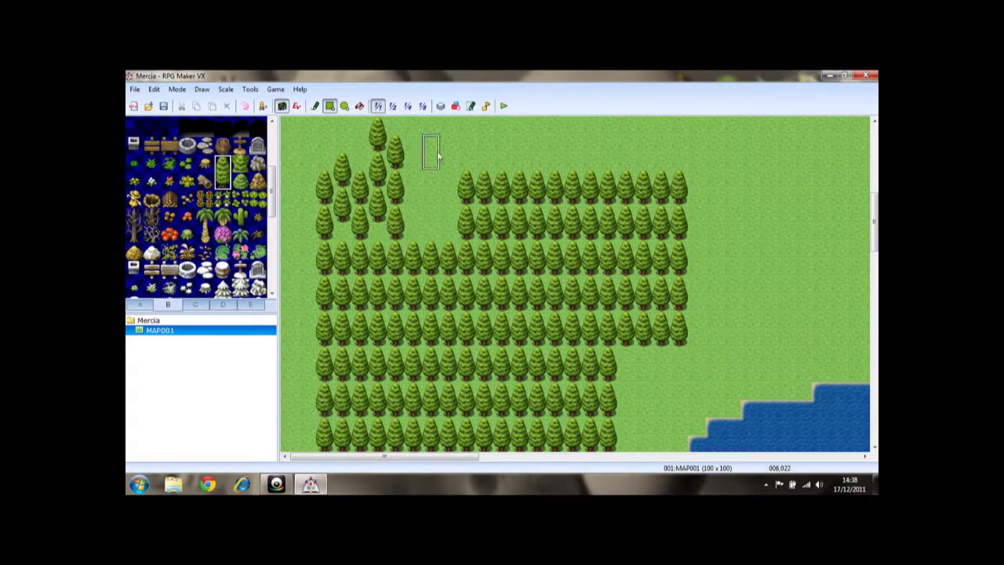
left_click_drag(430, 132, 431, 212)
left_click_drag(415, 130, 413, 180)
left_click_drag(449, 135, 450, 205)
Move the player's starting position out of the dark green oval to tile 035,023 on the open grassland east of the pine forest
left_click_drag(424, 456, 588, 456)
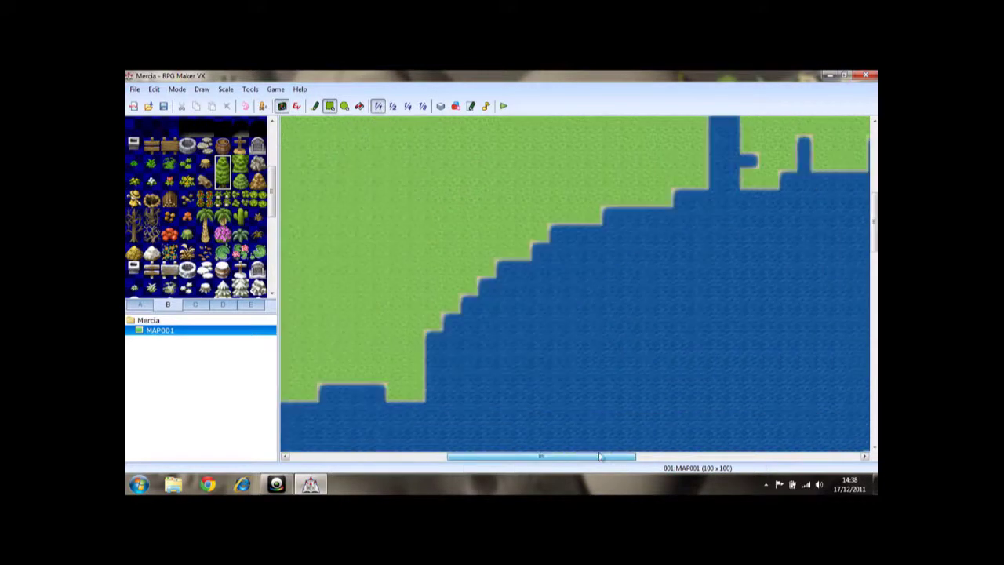
left_click_drag(874, 223, 874, 156)
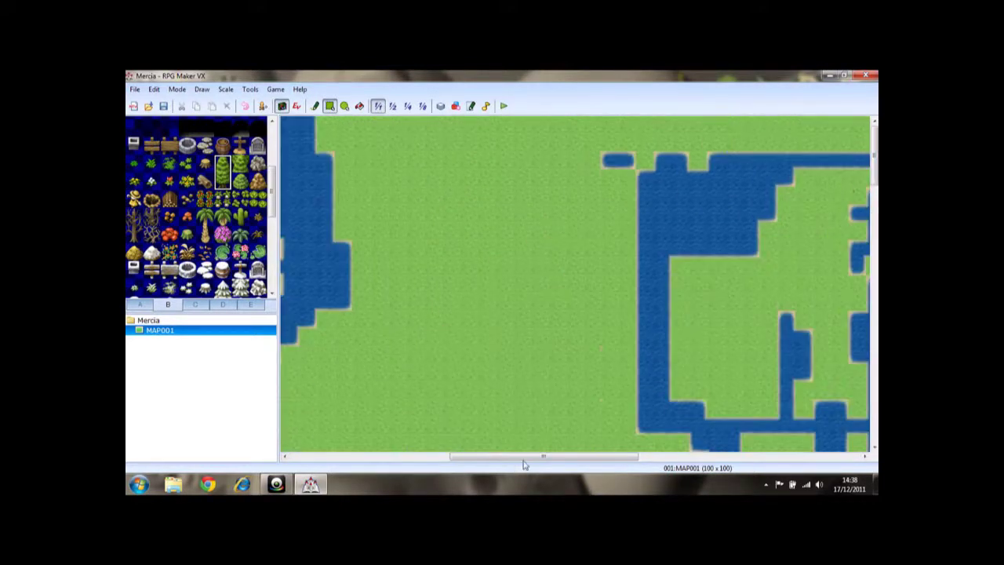
left_click_drag(522, 459, 364, 459)
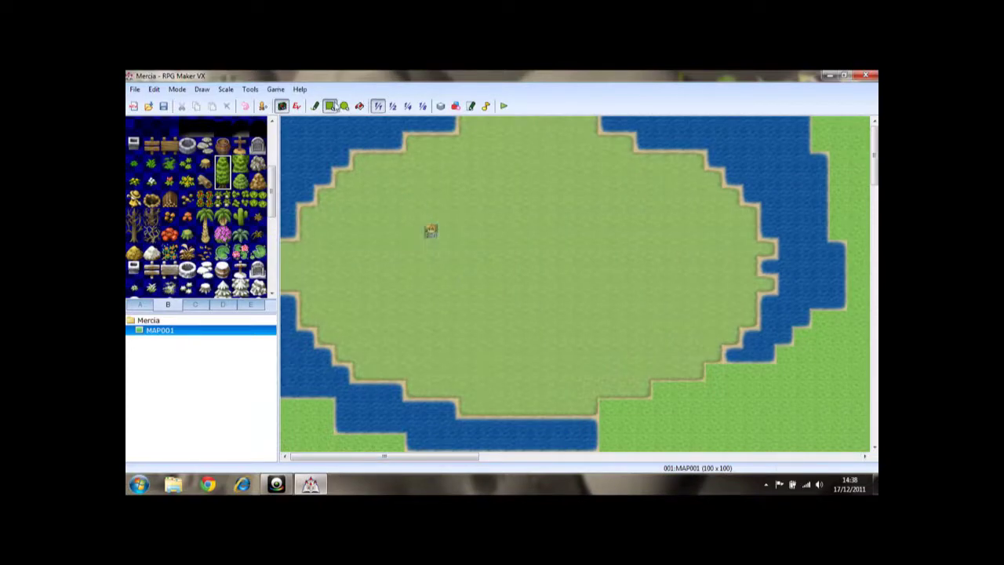
left_click(297, 106)
left_click_drag(430, 232, 801, 426)
left_click_drag(439, 461, 554, 461)
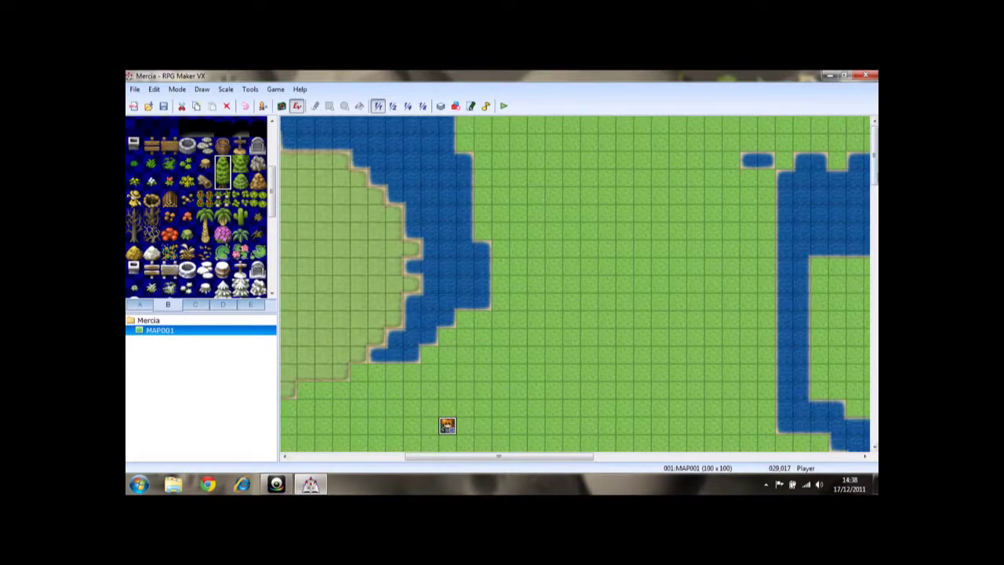
scroll(416, 178, "down", 5)
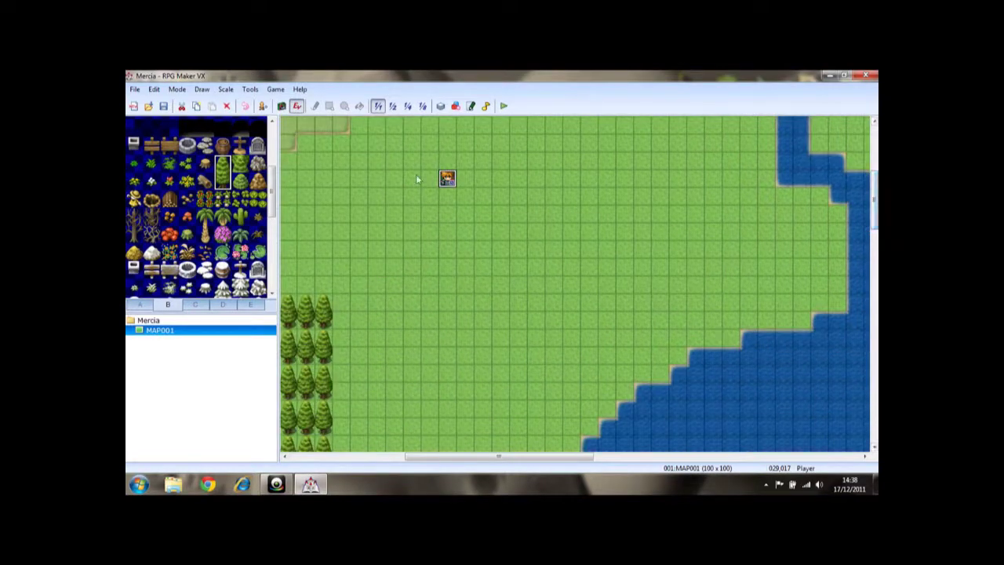
left_click_drag(473, 222, 557, 287)
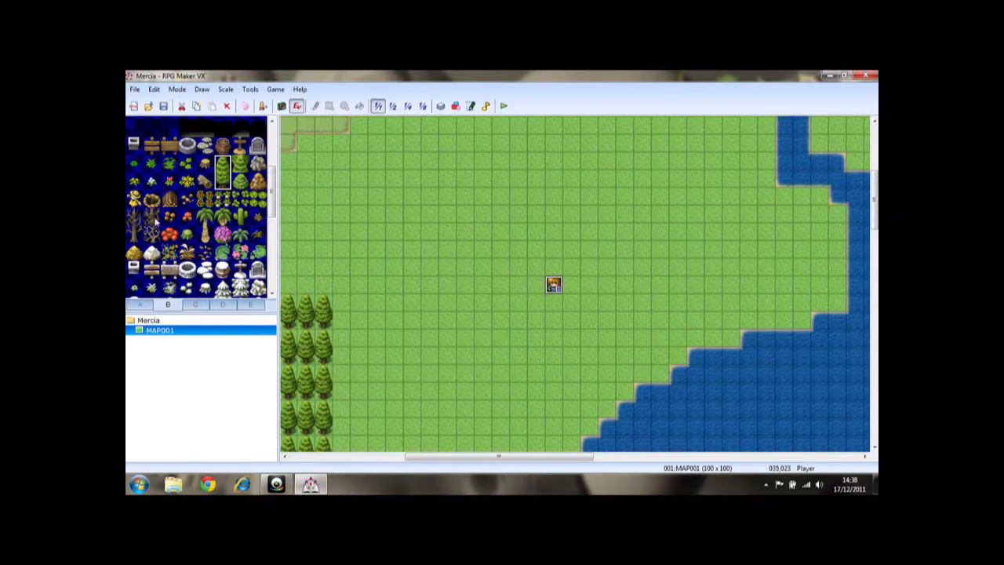
Place a small village tile from tile set B on the grassland directly above the player's starting position
left_click_drag(273, 183, 273, 137)
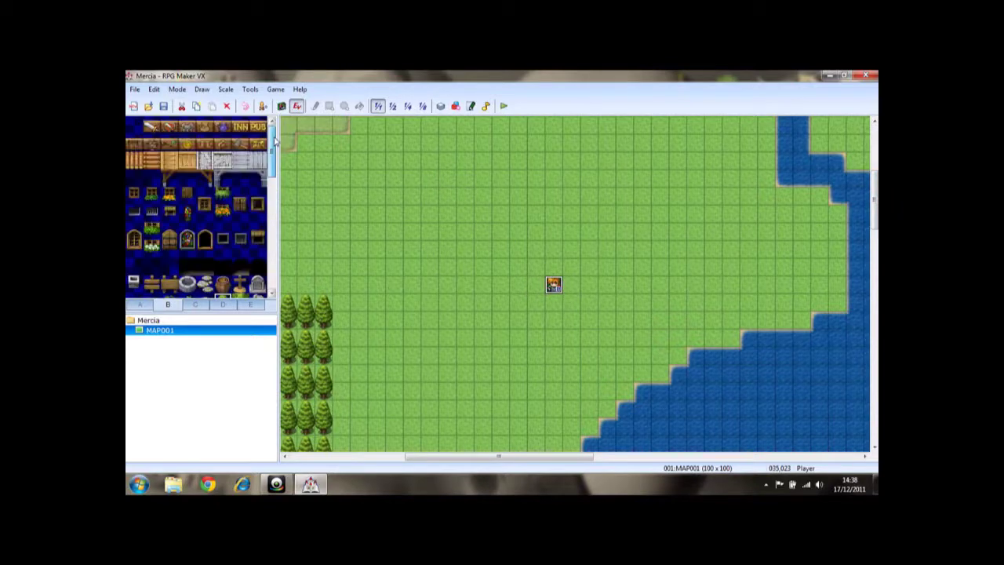
left_click(196, 305)
scroll(271, 146, "up", 3)
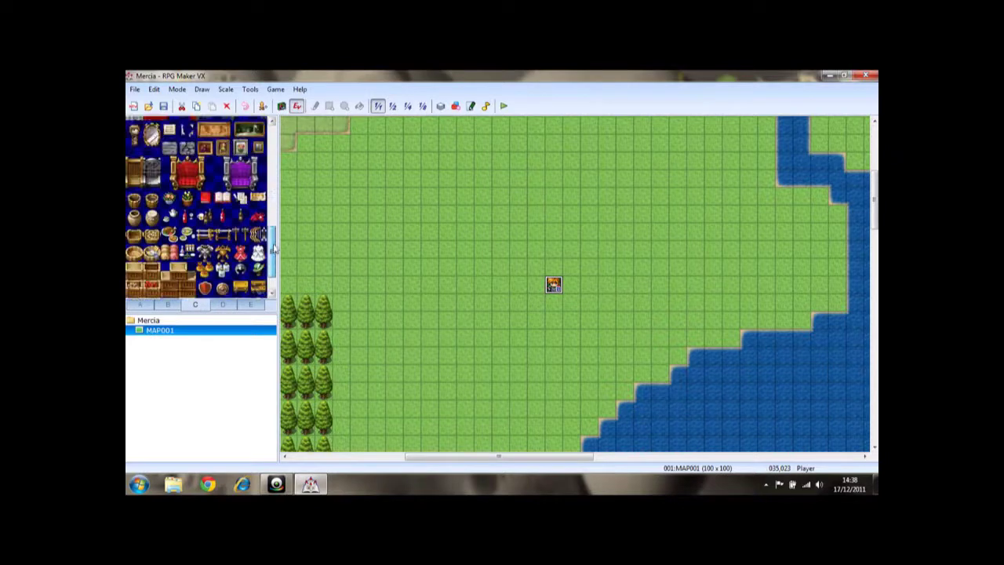
left_click(167, 304)
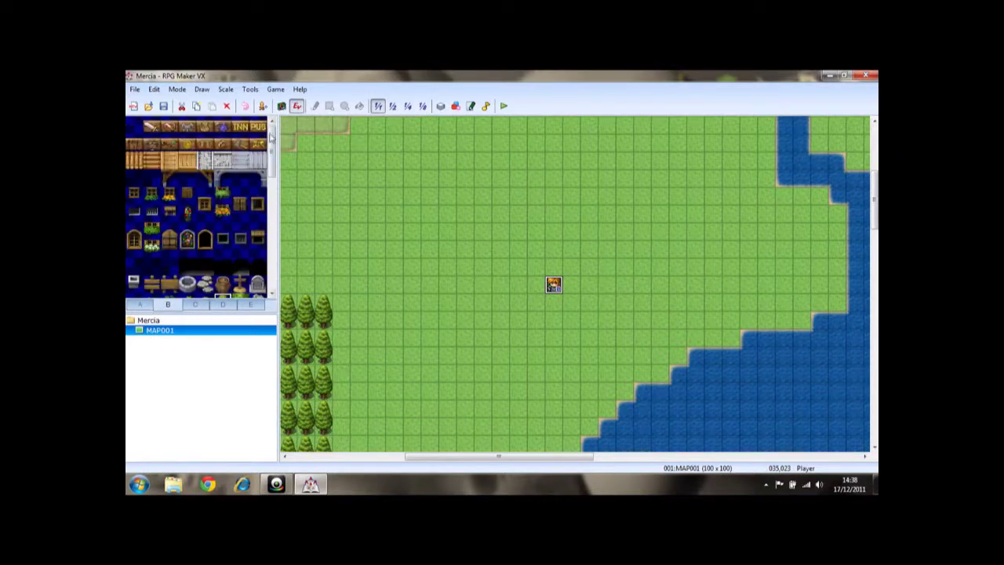
left_click_drag(271, 138, 276, 253)
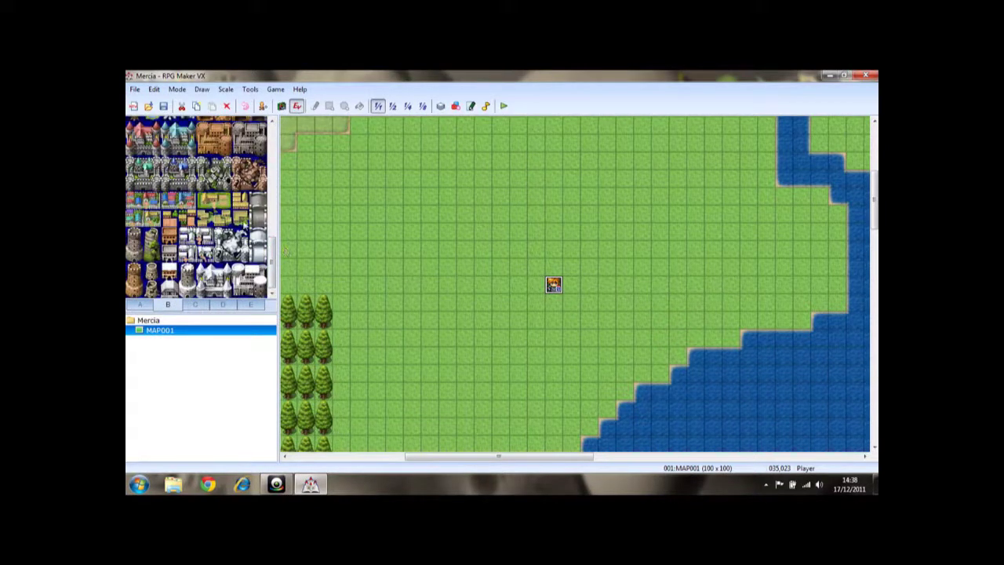
mouse_move(275, 253)
left_mouse_down()
mouse_move(272, 229)
mouse_move(272, 252)
left_mouse_up()
key("F5")
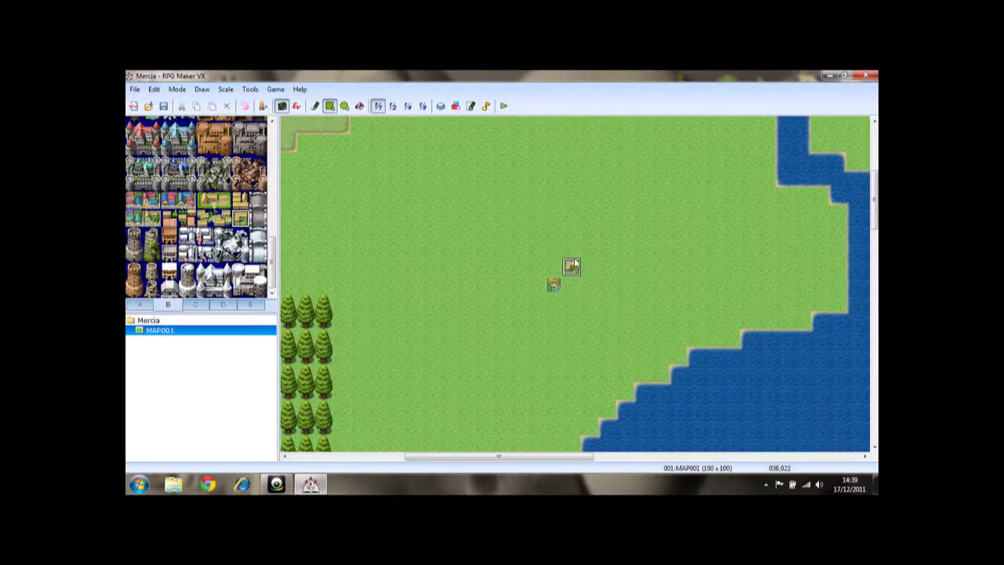
left_click(249, 107)
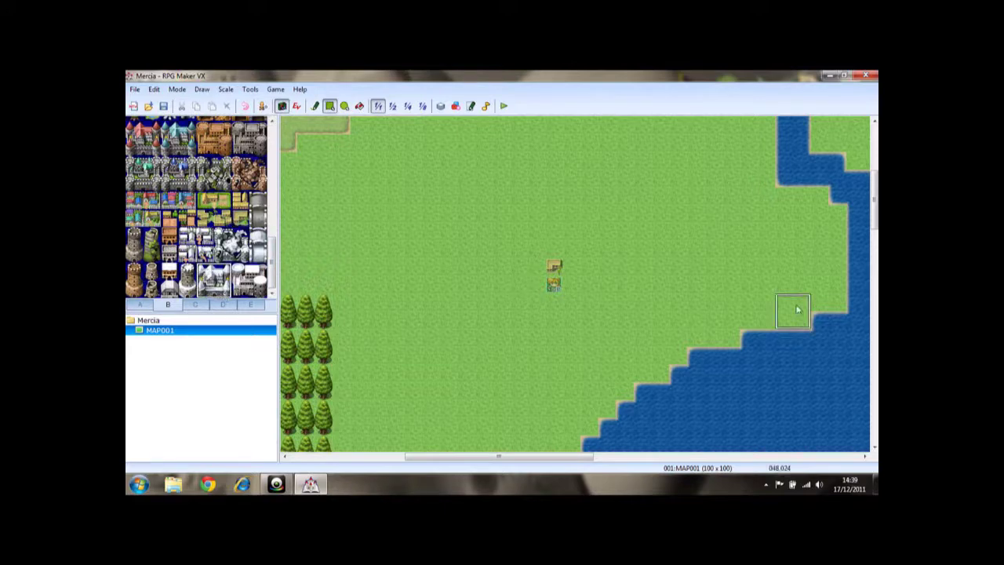
Place the snow-covered castle on the open snow between the forests of the snow island
left_click_drag(533, 459, 823, 456)
left_click_drag(875, 199, 875, 306)
left_click(471, 141)
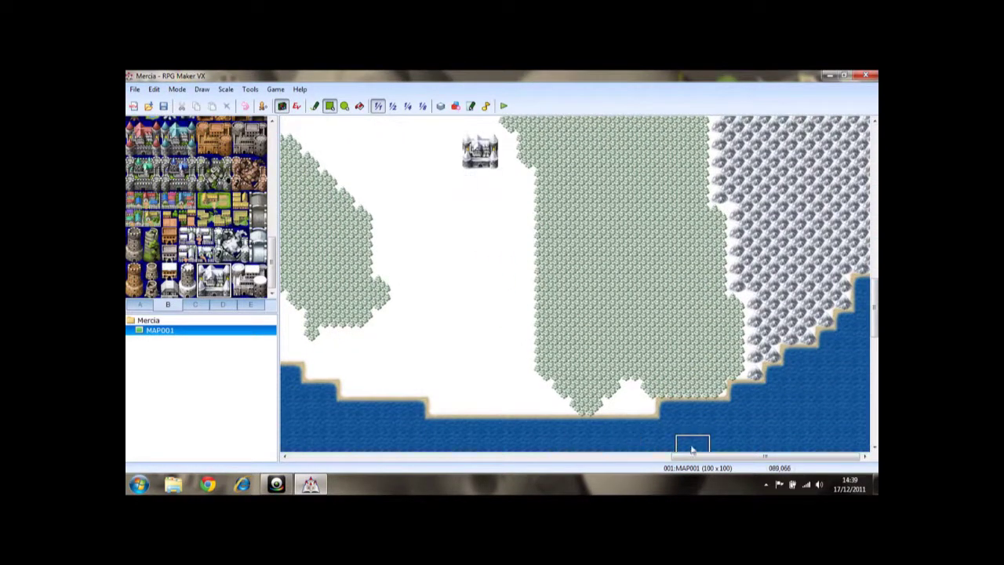
Place the brown desert castle on the sand just south of the desert island's forest
left_click_drag(695, 457, 348, 469)
left_click_drag(876, 305, 875, 409)
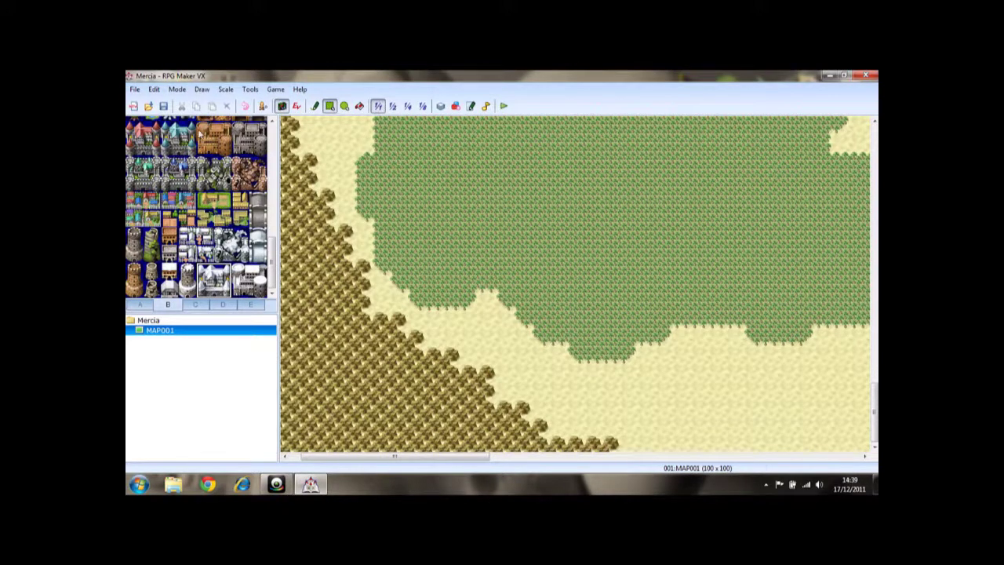
left_click_drag(203, 133, 221, 150)
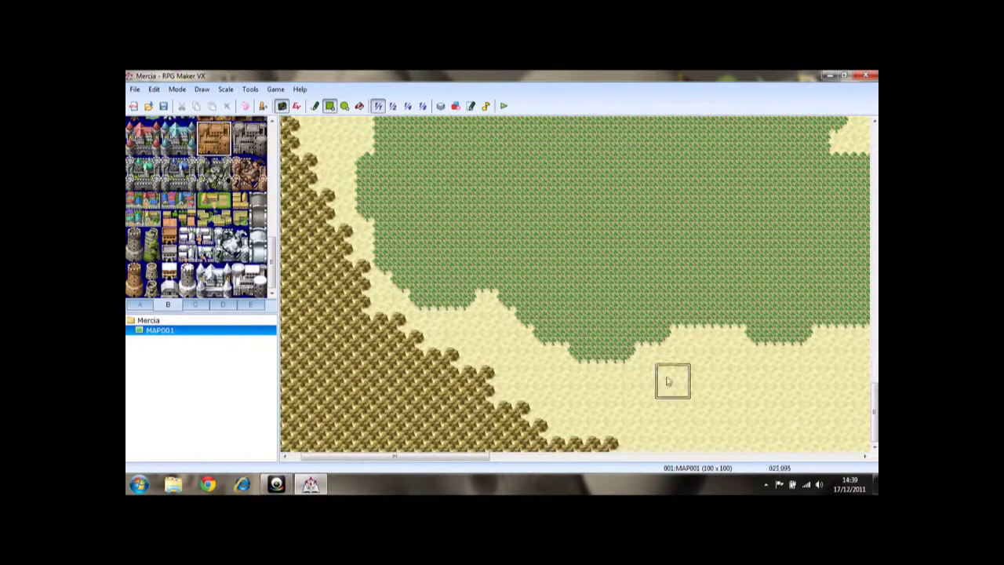
left_click_drag(584, 387, 618, 399)
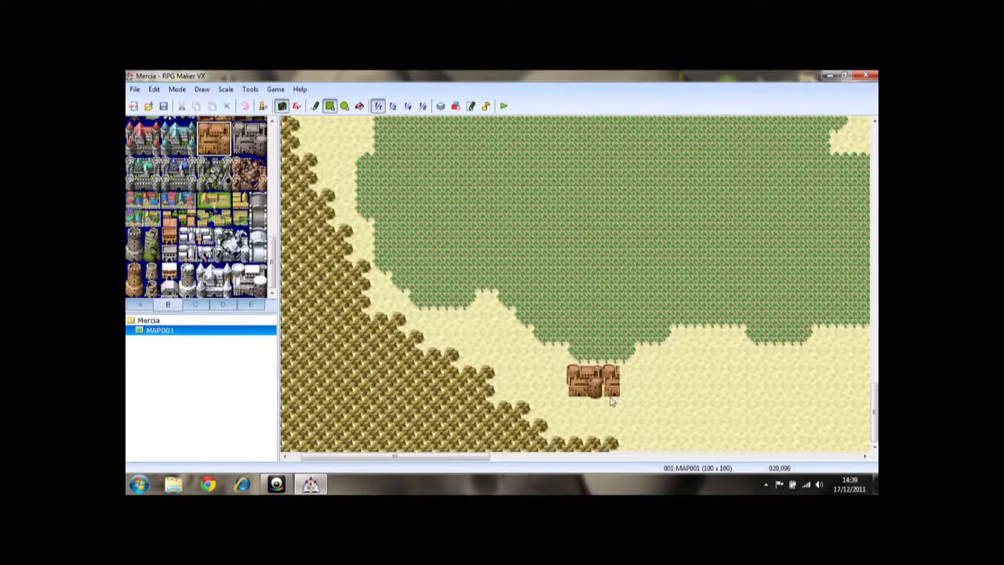
Place the green-domed stone castle on the northern grassland east of the dark green oval, and save the project
left_click(875, 333)
left_click_drag(875, 333, 876, 137)
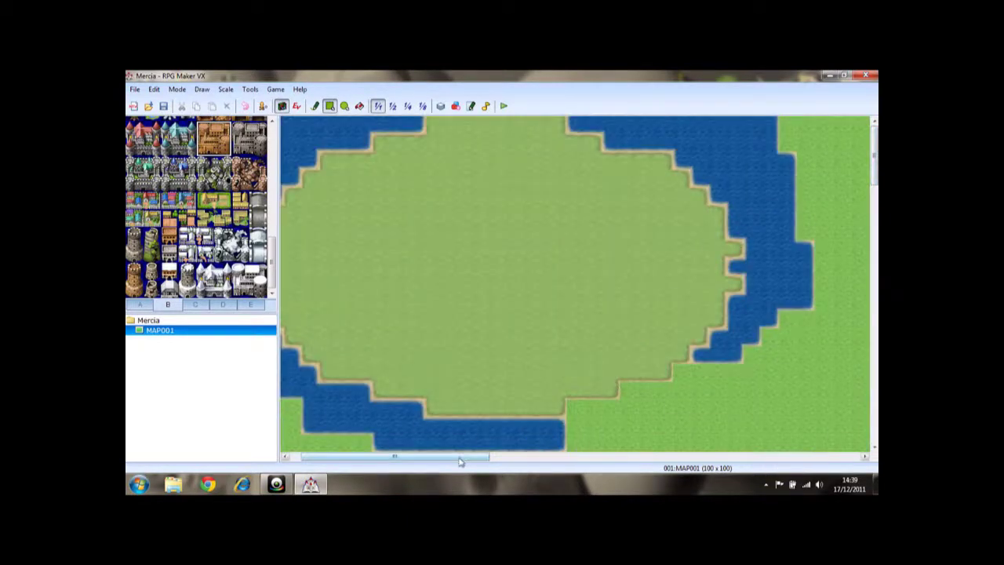
left_click_drag(460, 458, 595, 457)
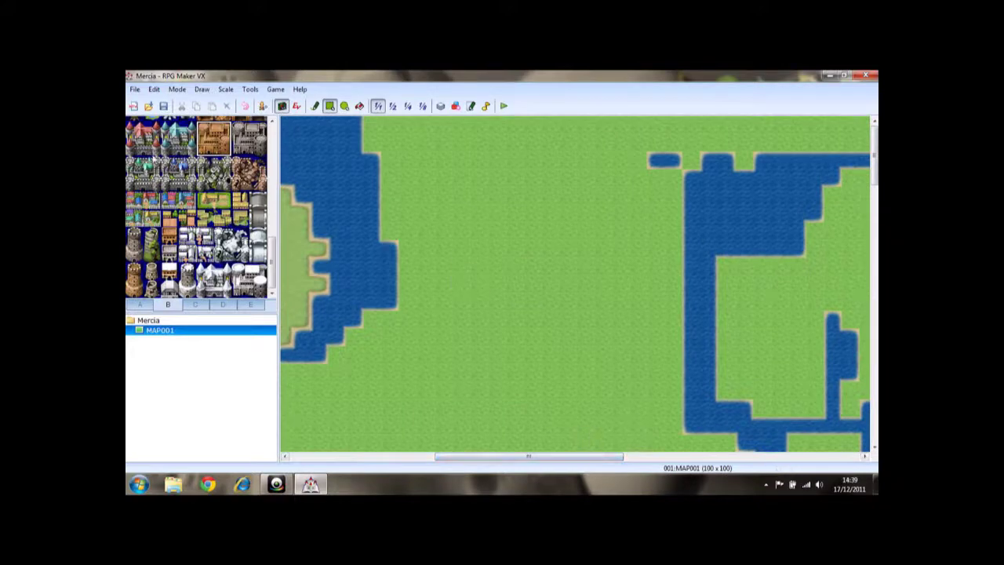
left_click(146, 177)
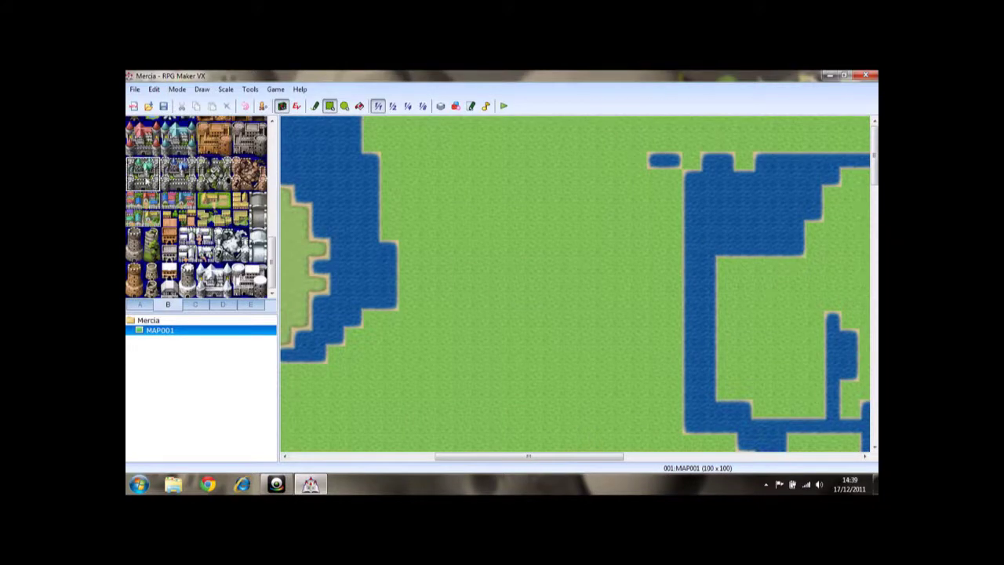
left_click(487, 170)
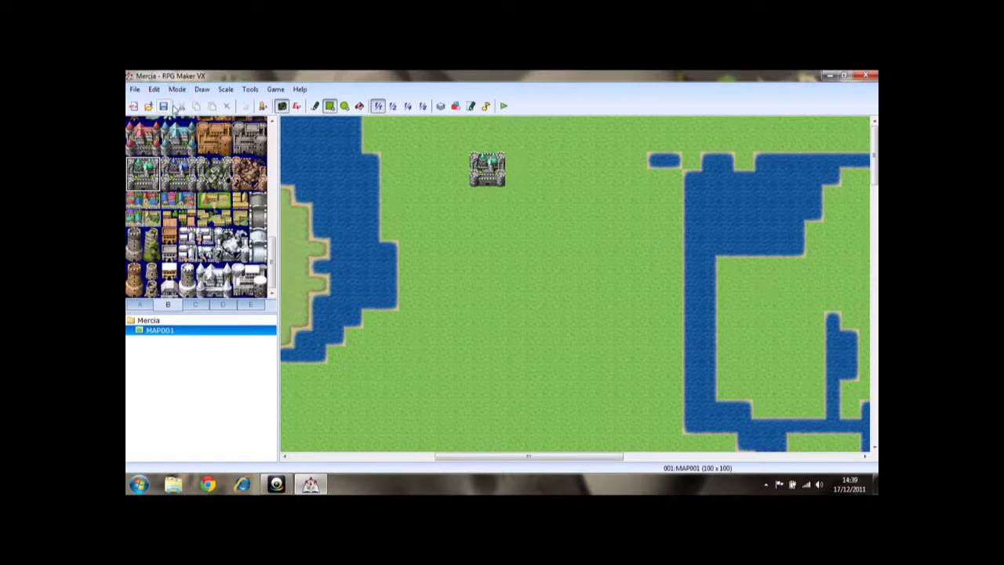
left_click(135, 89)
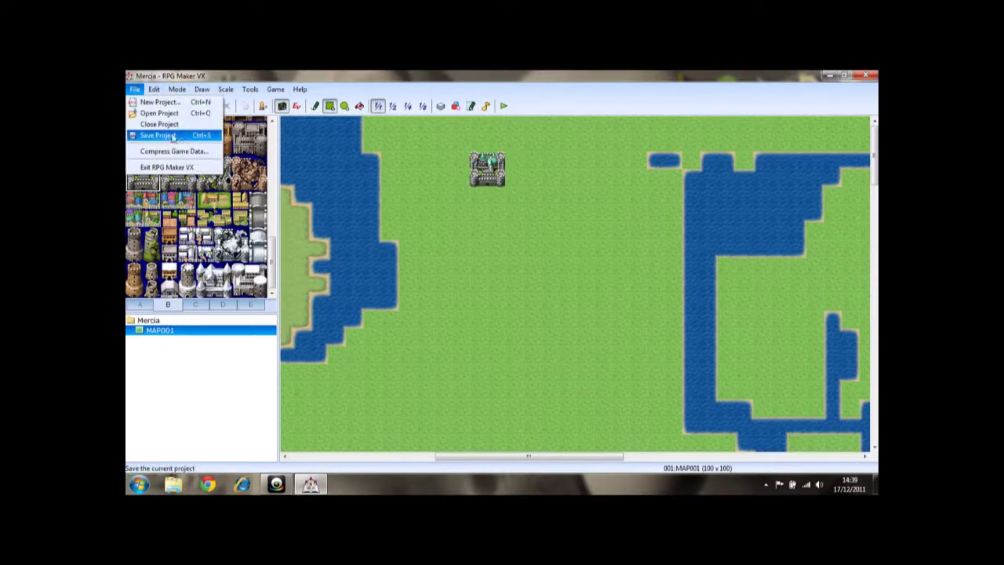
left_click(172, 138)
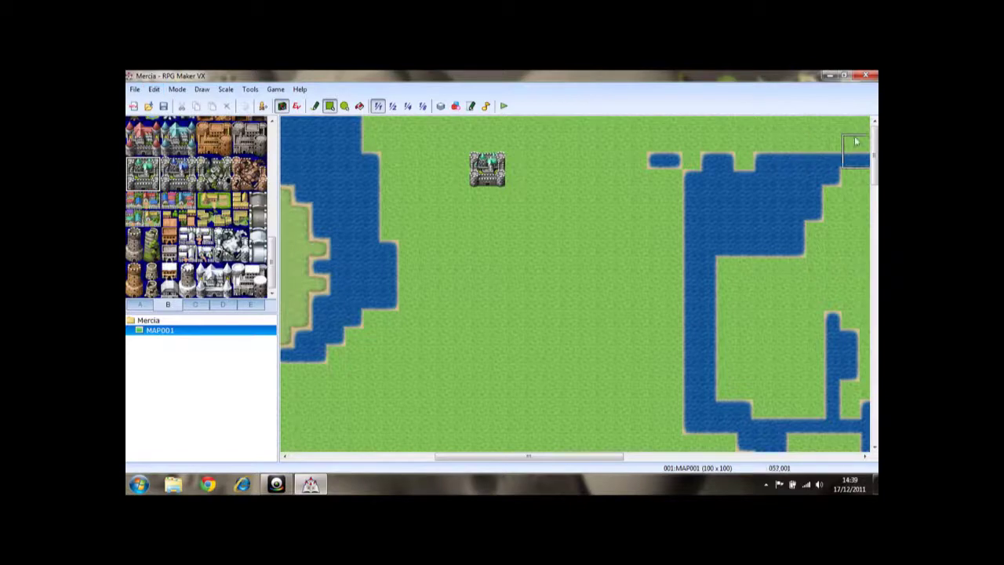
Look over the northern grassland and view the whole map at 1/8 scale
scroll(855, 142, "down", 2)
mouse_move(874, 163)
left_mouse_down()
mouse_move(874, 411)
mouse_move(874, 149)
left_mouse_up()
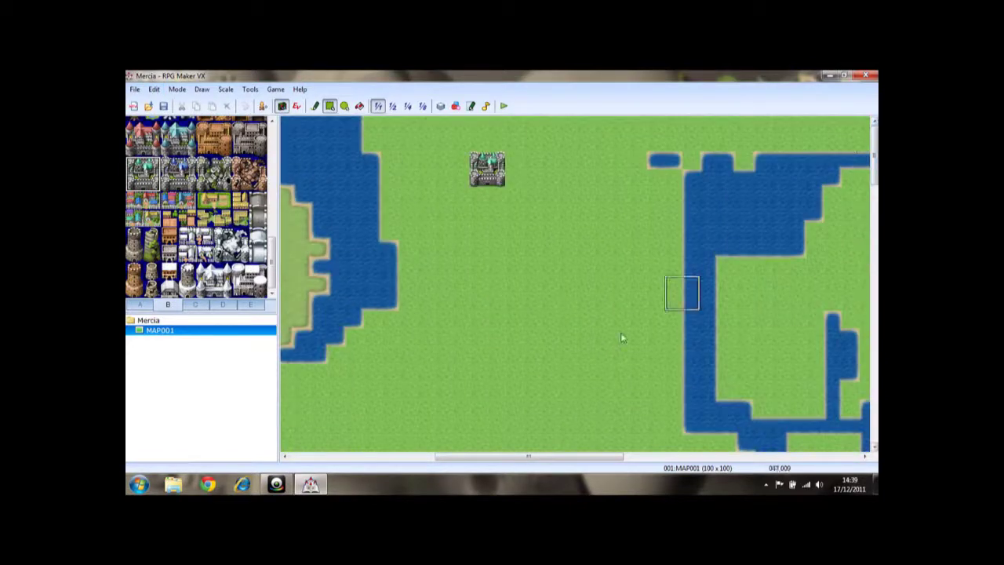
left_click_drag(590, 461, 616, 461)
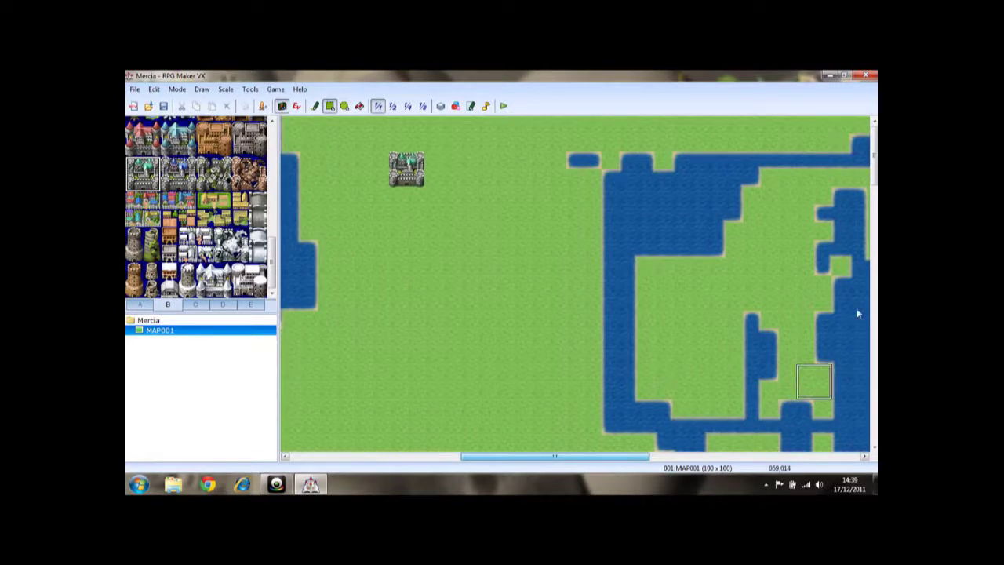
left_click(422, 106)
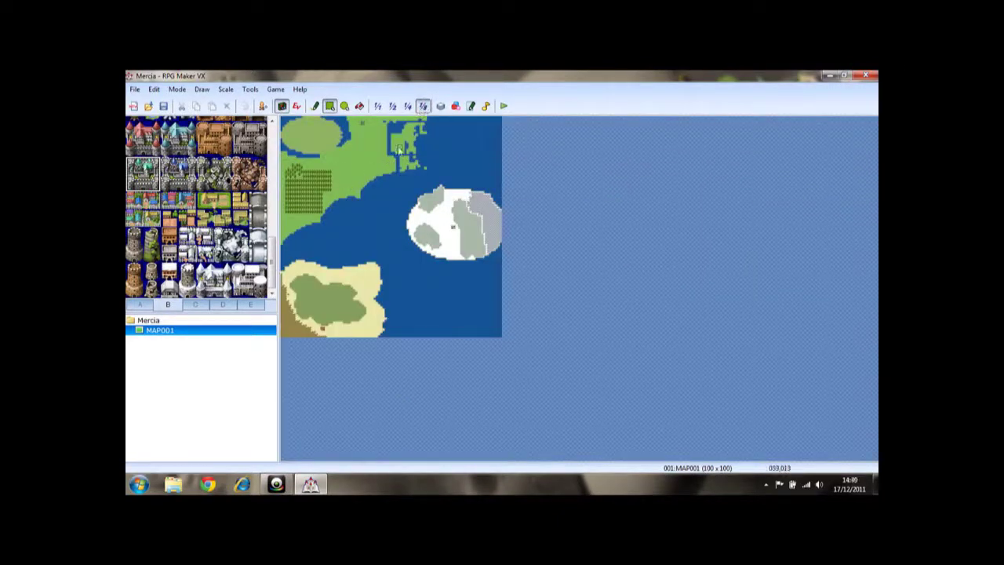